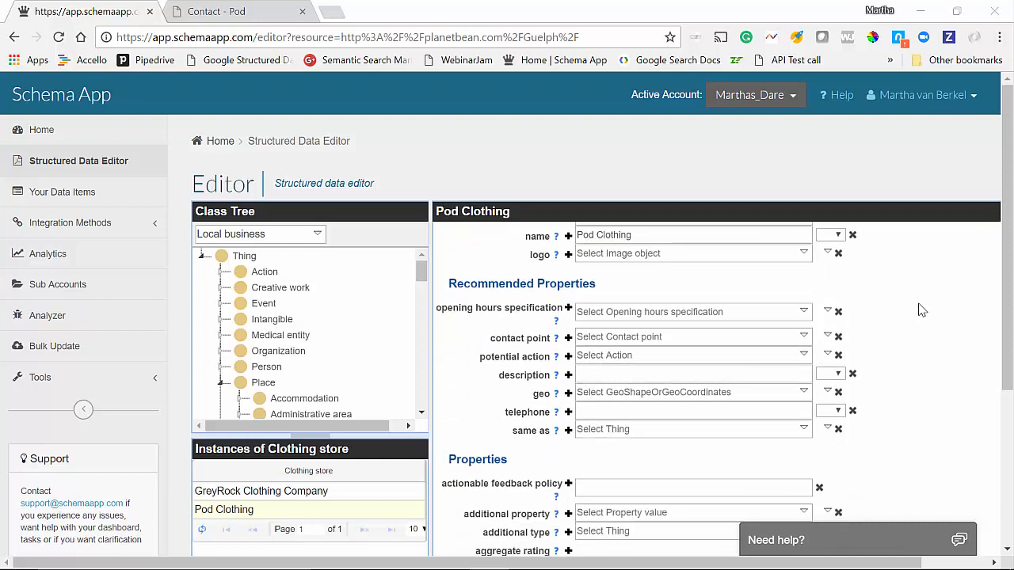
Reveal the Create data item / Select using search options for Pod Clothing's contact point.
scroll(918, 307, "up", 3)
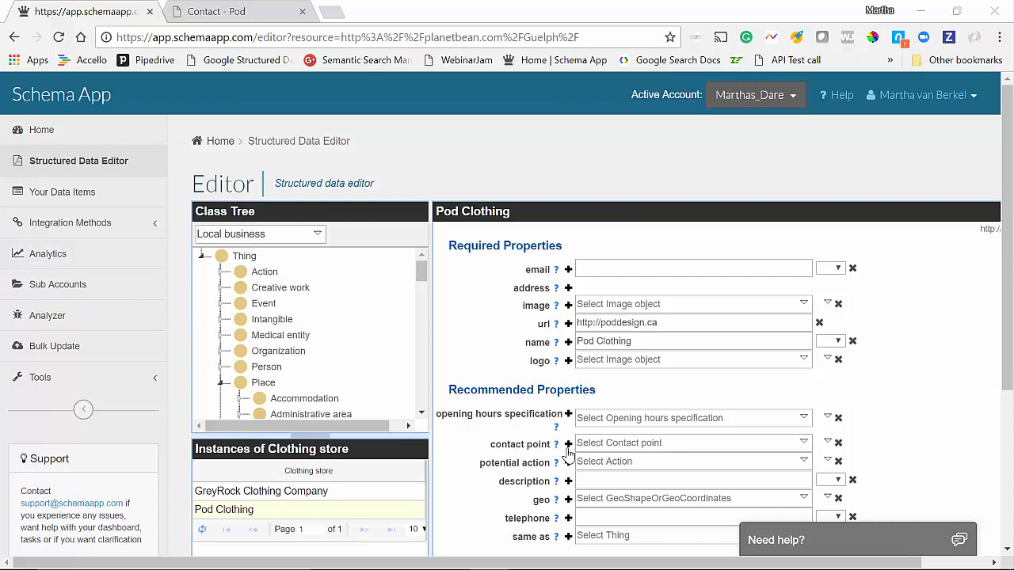
mouse_move(557, 447)
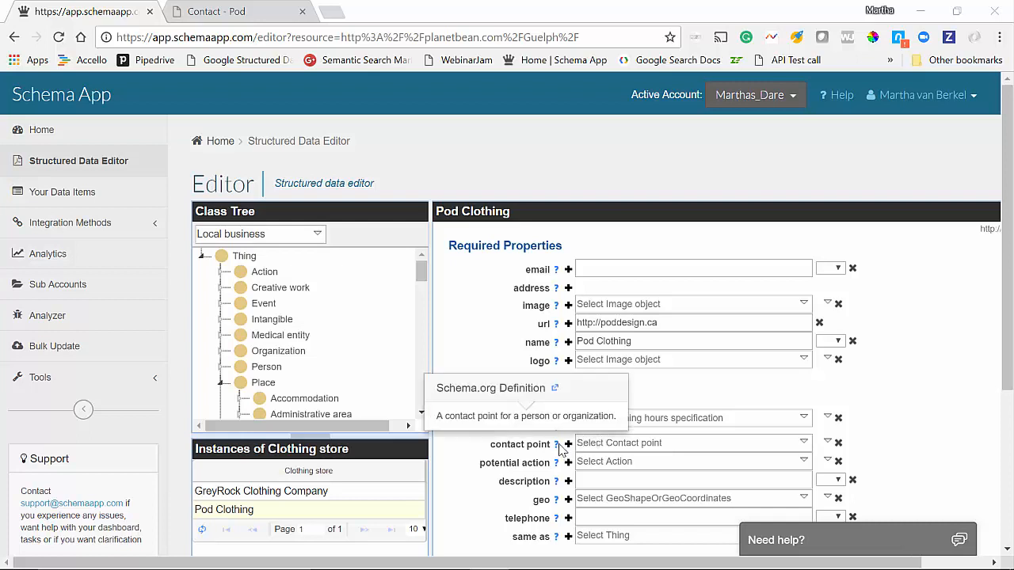
left_click(608, 442)
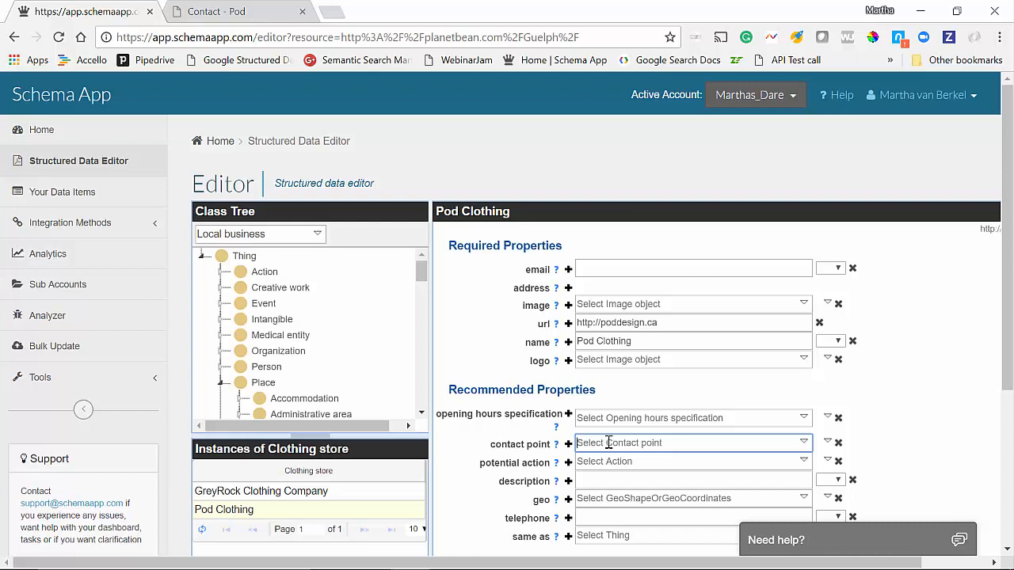
left_click(827, 443)
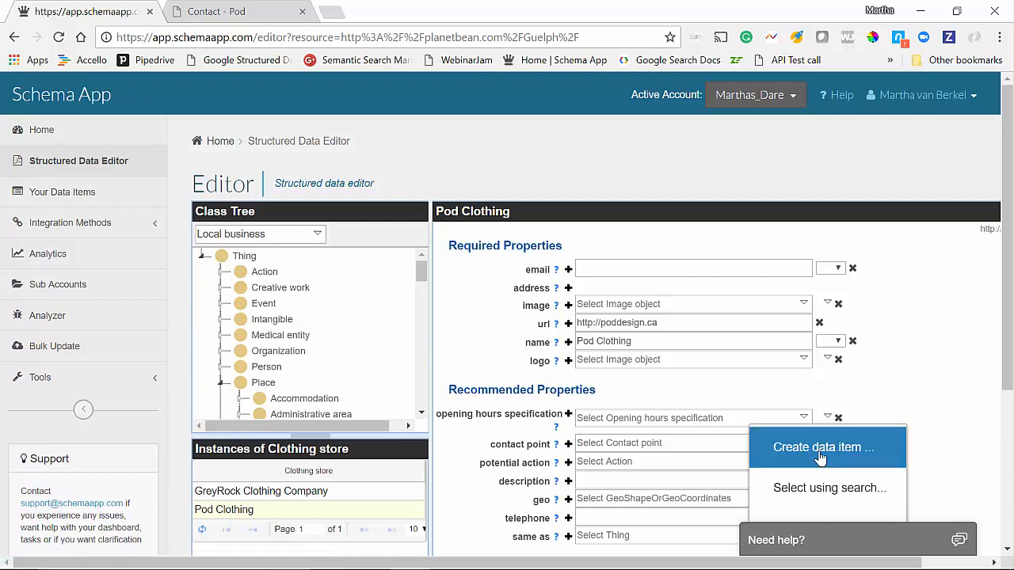
left_click(820, 452)
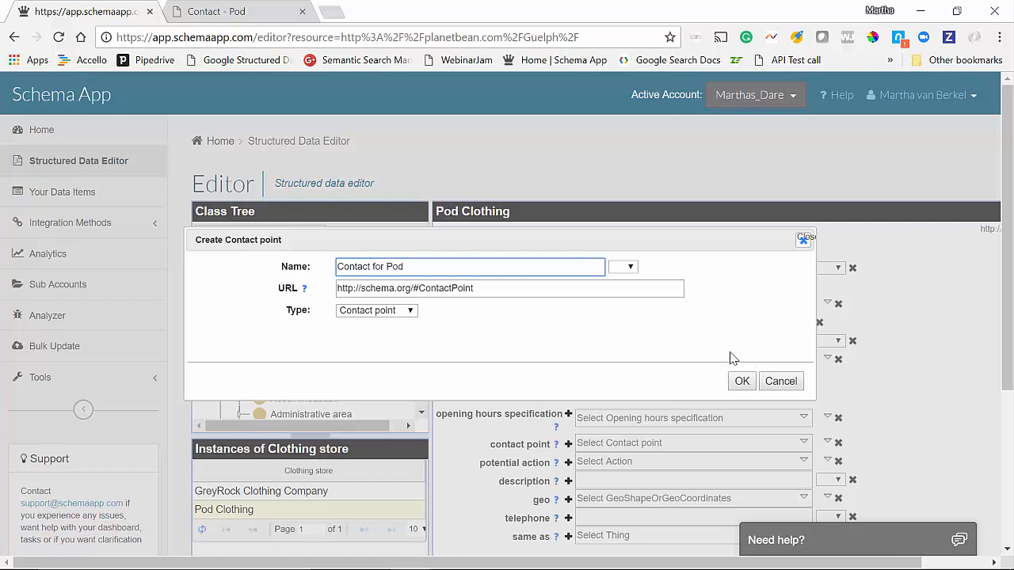
left_click(482, 289)
left_click_drag(482, 289, 430, 288)
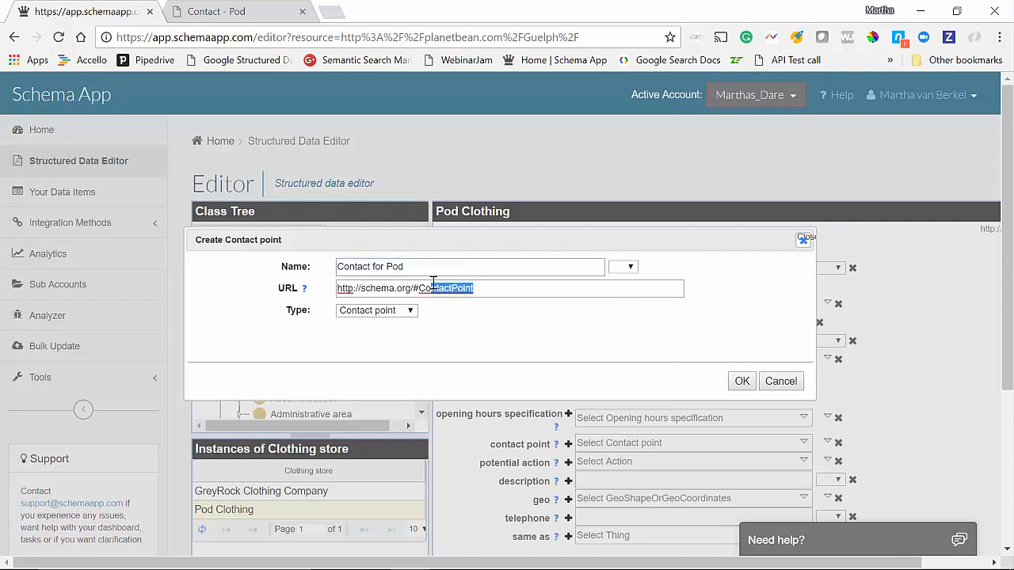
left_click(248, 7)
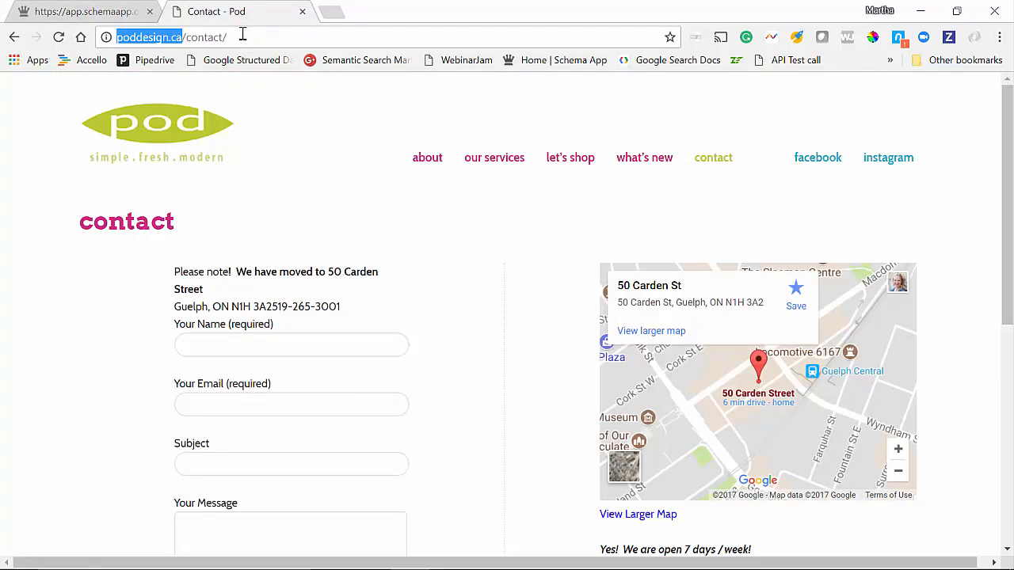
triple_click(242, 35)
key("ctrl+c")
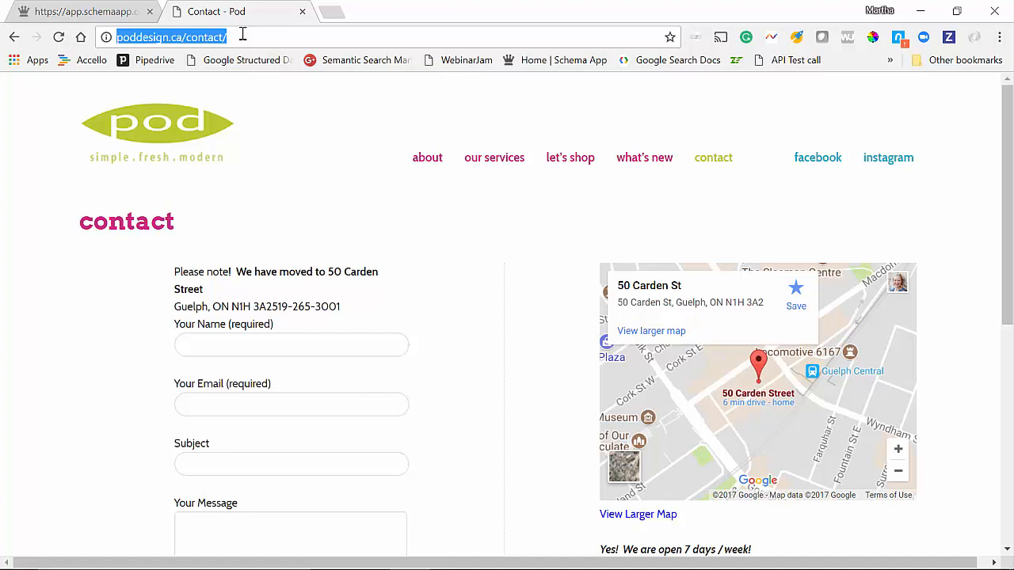
left_click(114, 17)
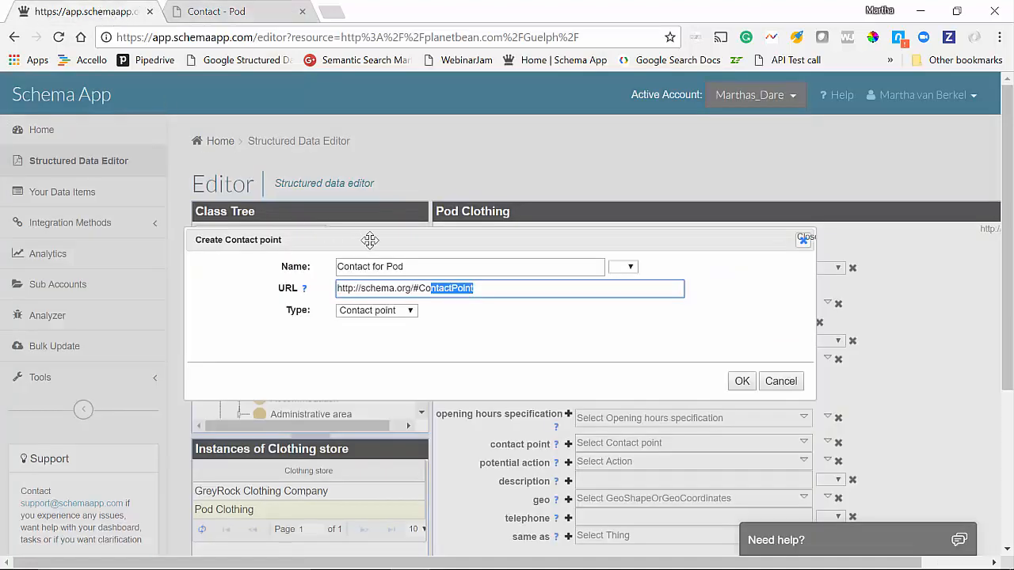
triple_click(400, 290)
key("ctrl+v")
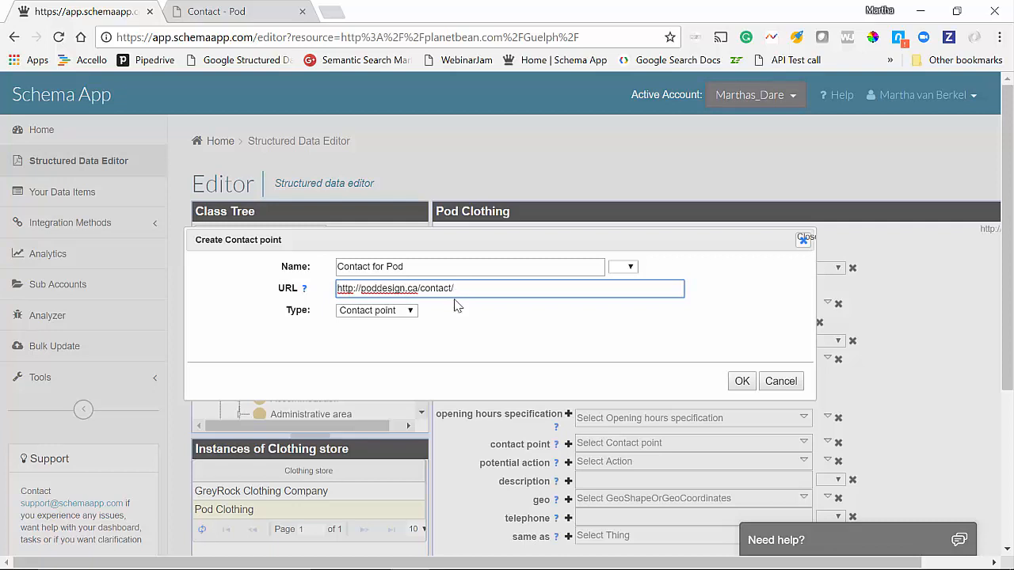
Keep Contact point as the item type and confirm the new item.
left_click(410, 315)
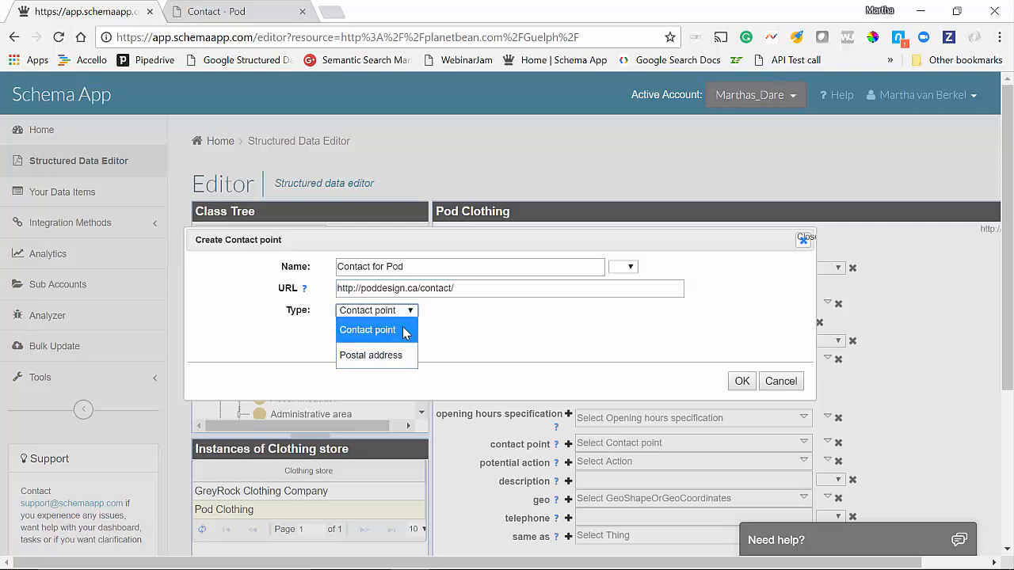
left_click(407, 333)
left_click(739, 383)
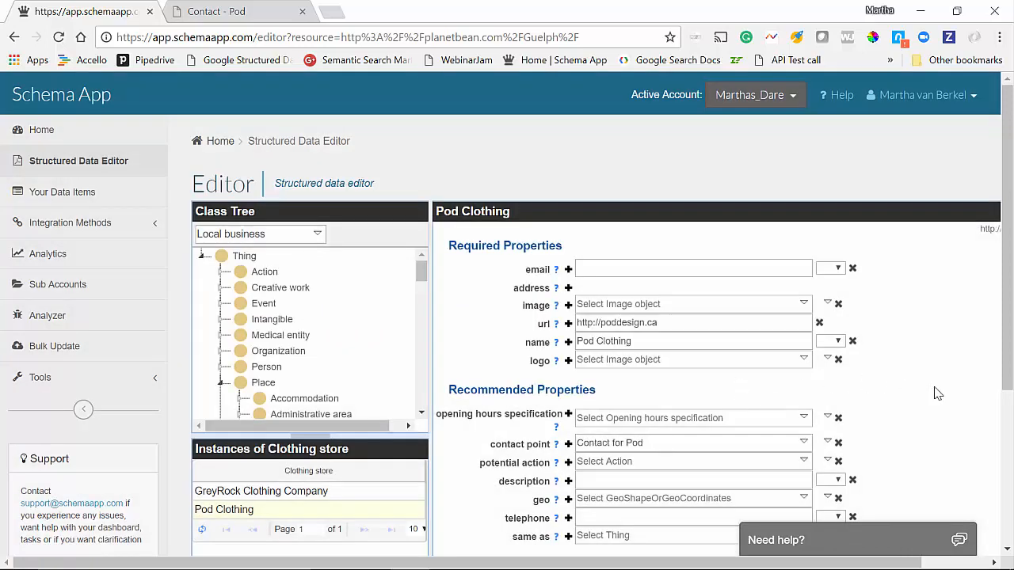
Save Pod Clothing's changes, accepting the validation recommendations.
scroll(940, 387, "down", 9)
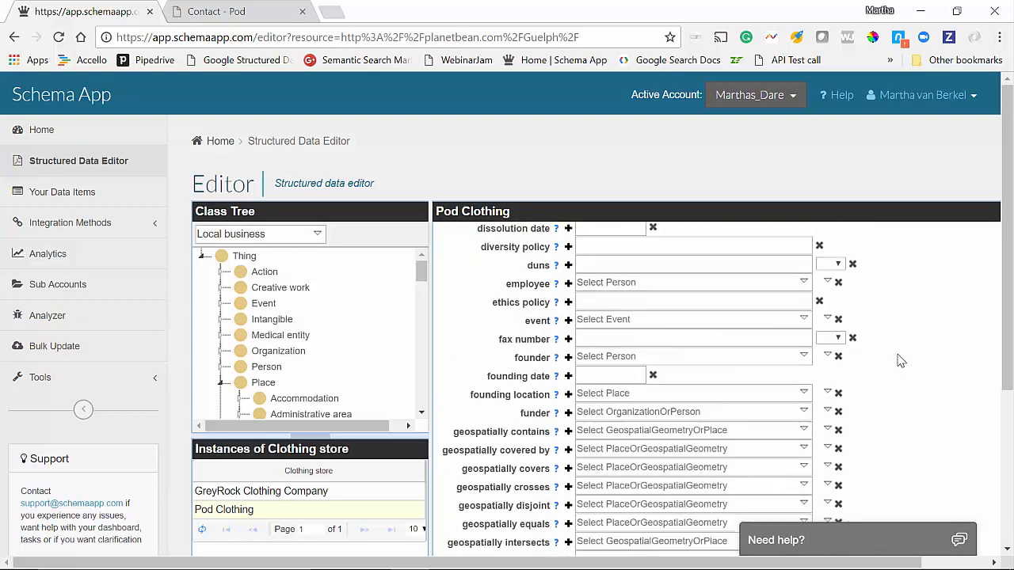
scroll(900, 361, "down", 10)
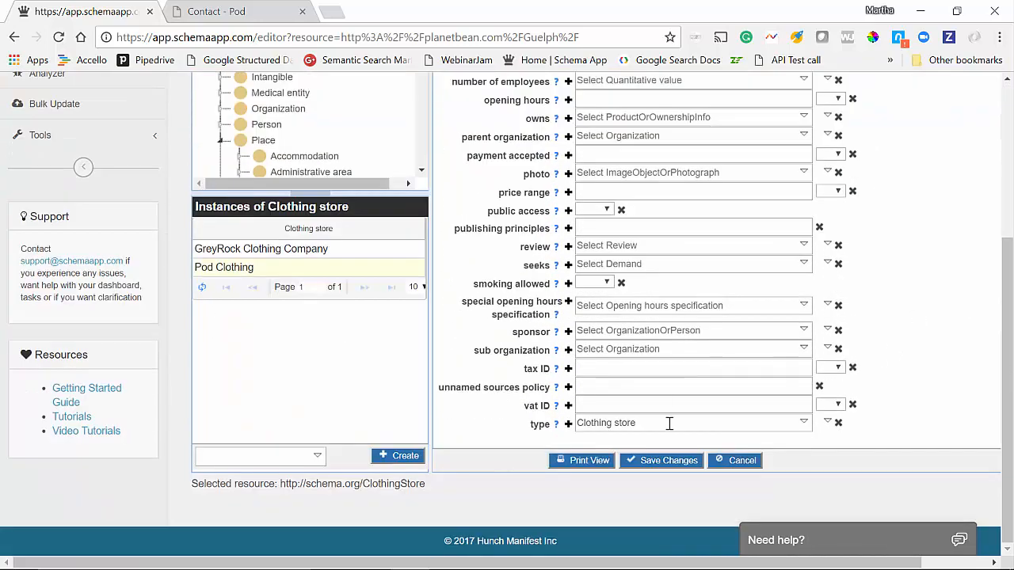
left_click(672, 463)
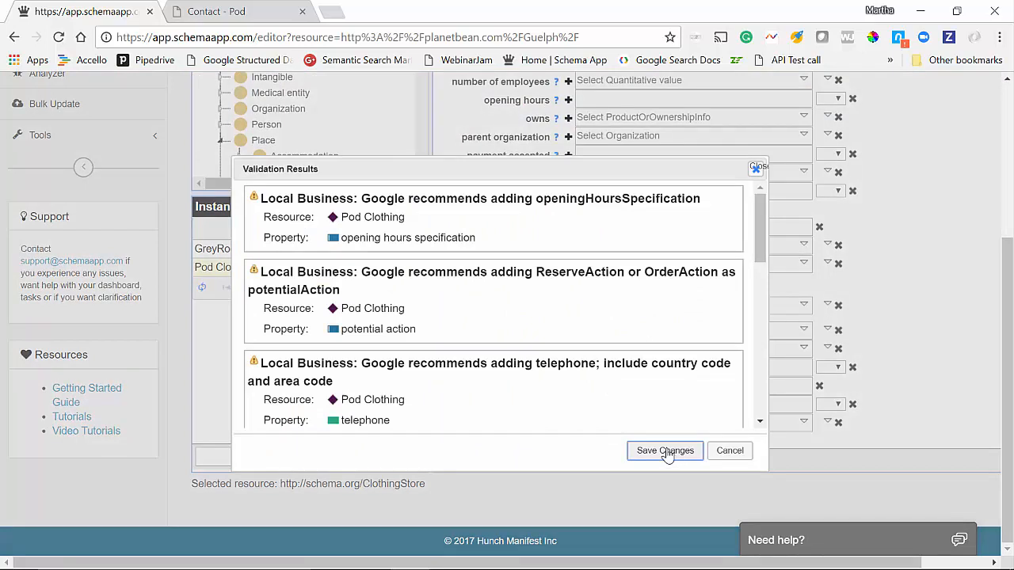
left_click(665, 451)
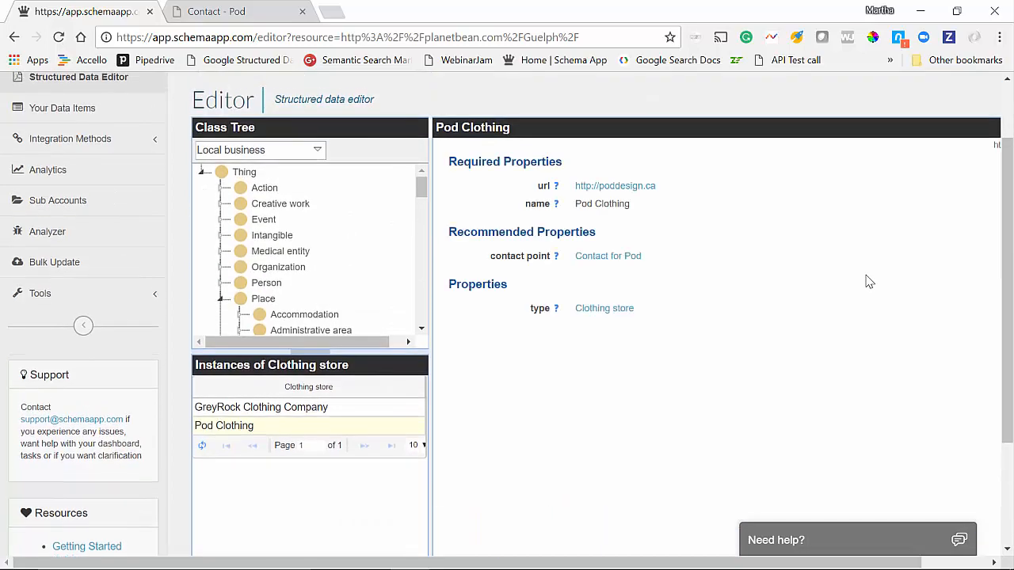
Open the Contact for Pod item and put it into edit mode.
left_click(614, 258)
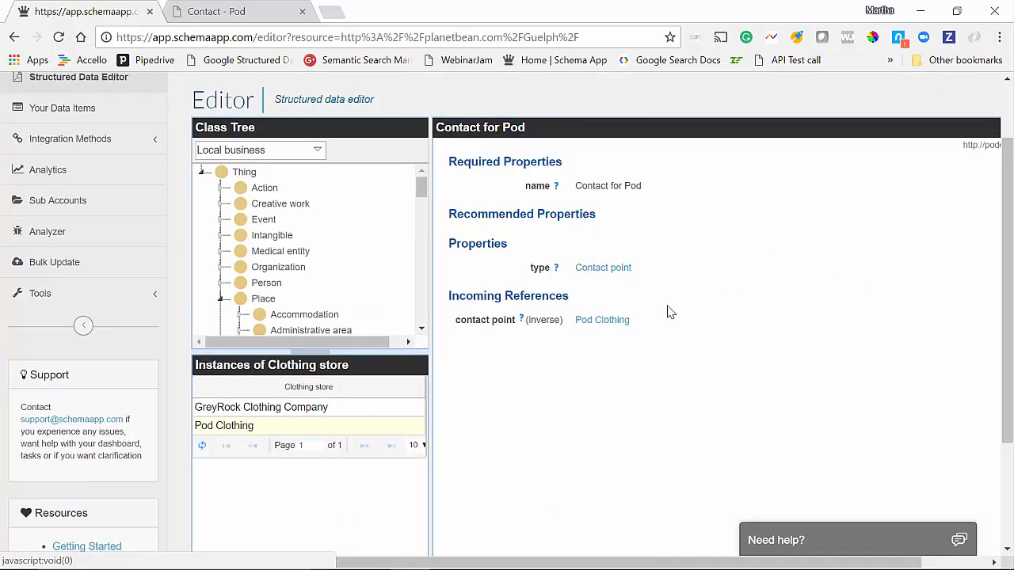
scroll(764, 263, "down", 2)
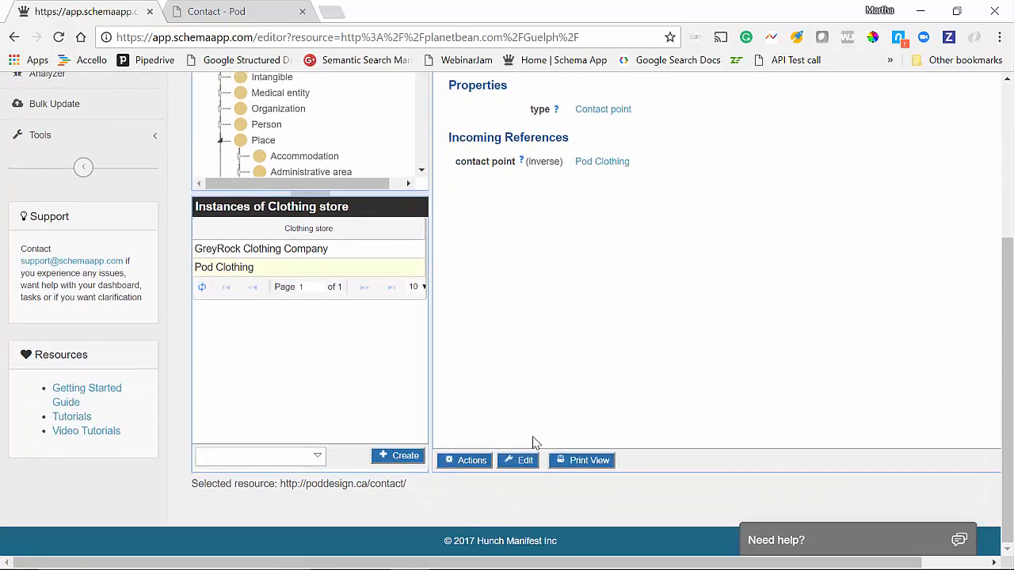
left_click(525, 462)
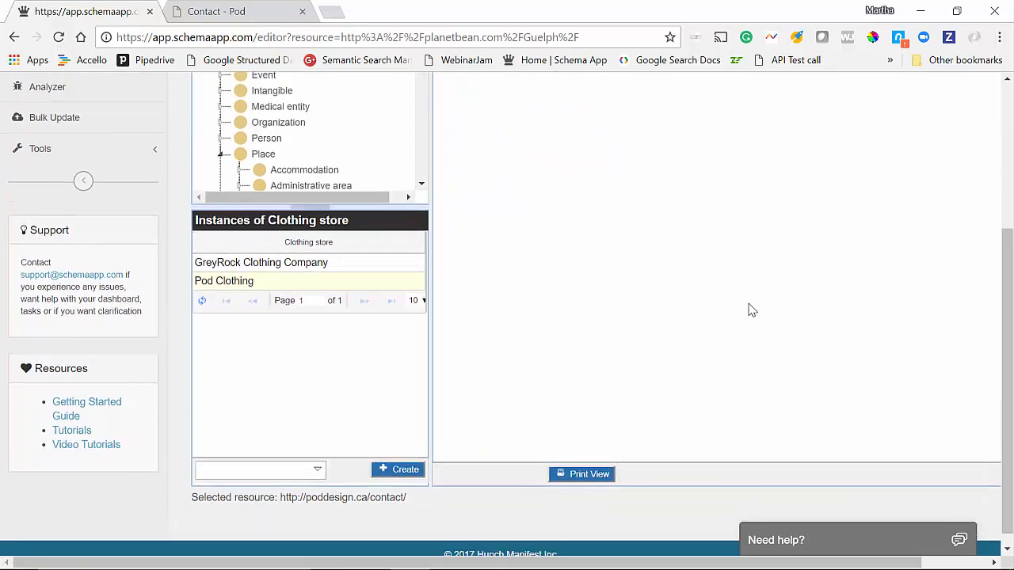
scroll(758, 309, "up", 2)
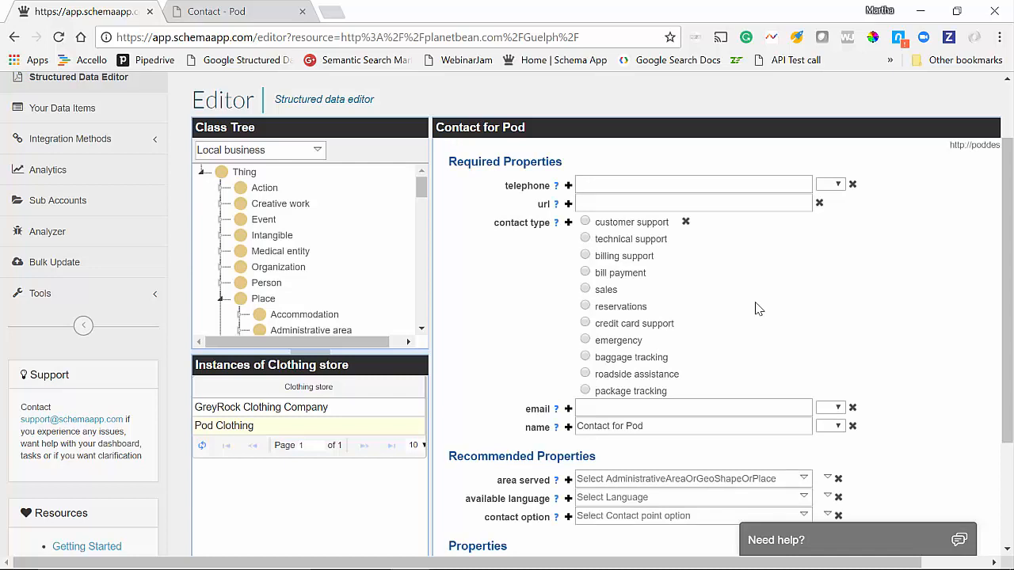
Fill in the telephone with the Pod contact page's phone number, prefixed with +1.
left_click(270, 7)
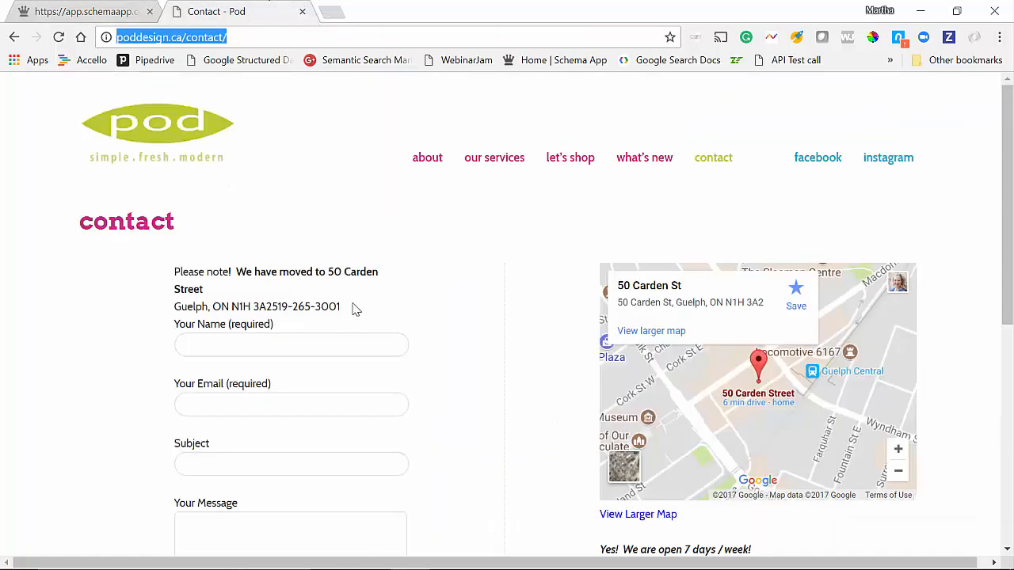
left_click_drag(349, 309, 279, 307)
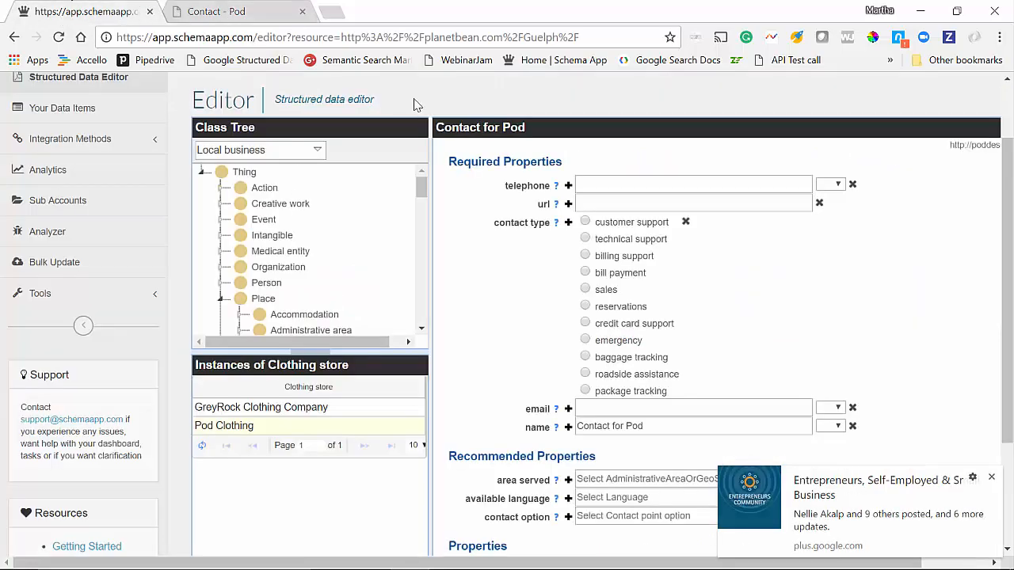
left_click(75, 10)
left_click(991, 477)
left_click(689, 183)
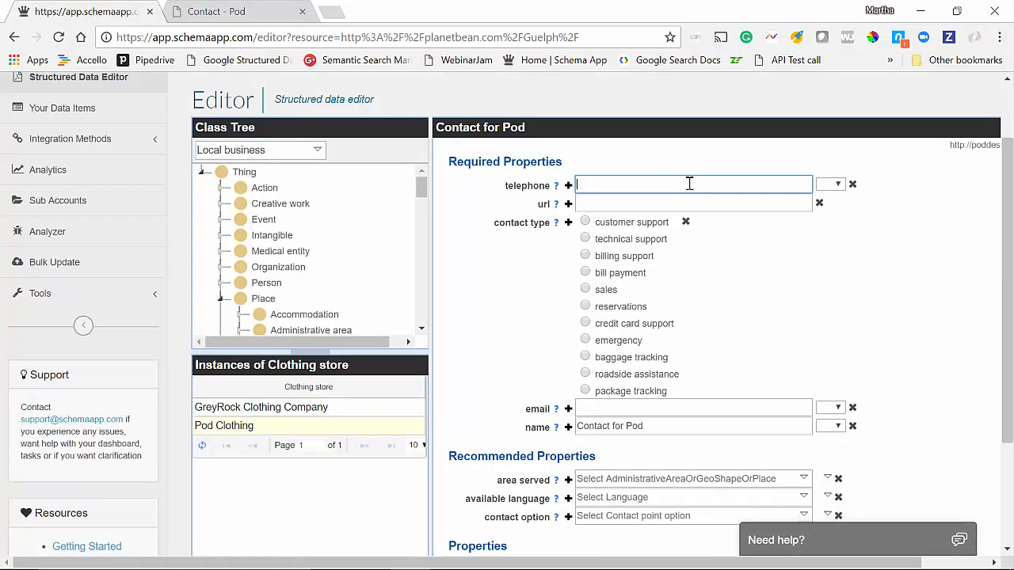
left_click_drag(579, 185, 582, 185)
key("Home")
type("+1")
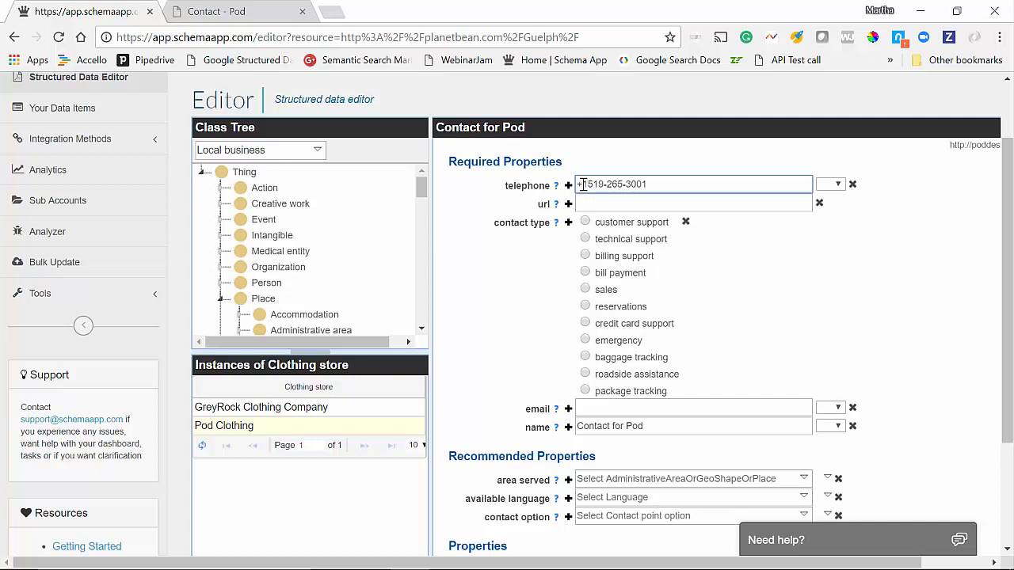
type("-")
key("BackSpace")
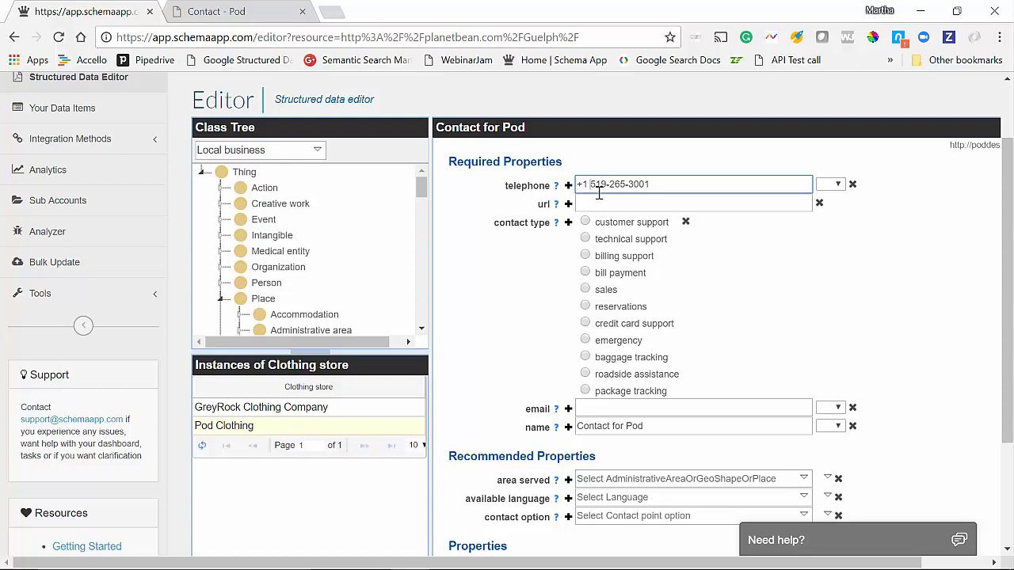
left_click(257, 6)
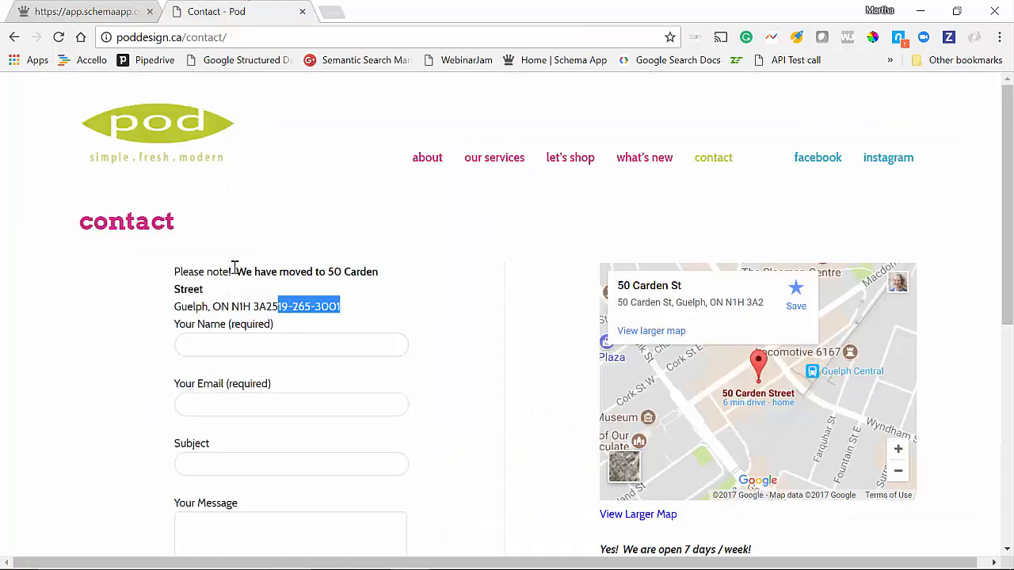
left_click(277, 35)
key("ctrl+c")
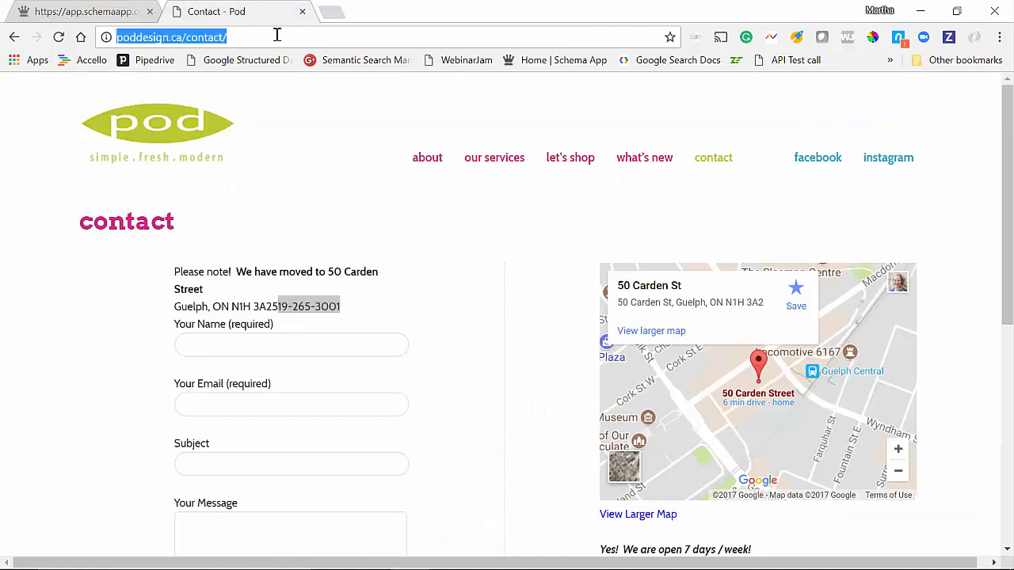
left_click(82, 10)
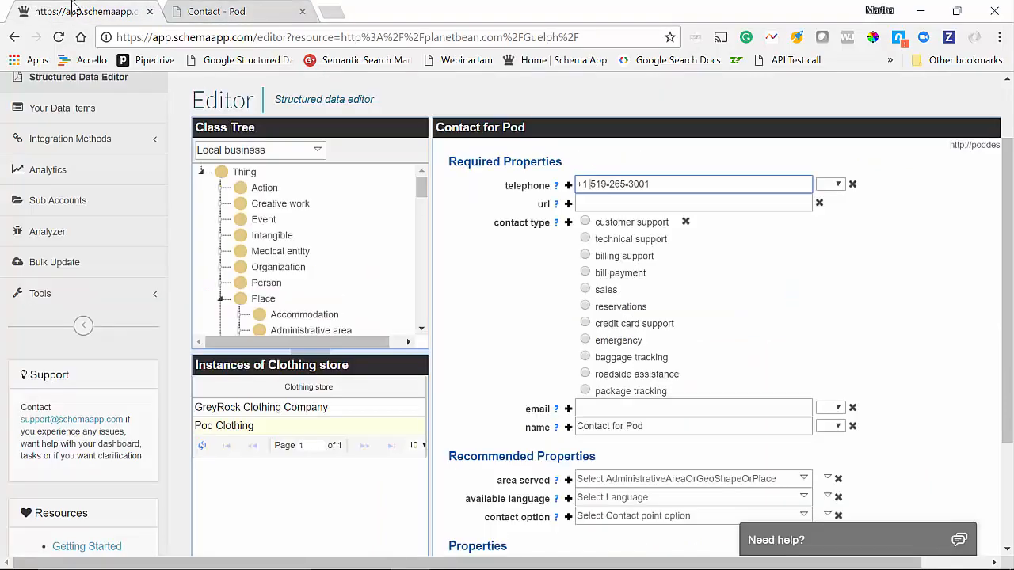
left_click(602, 205)
key("ctrl+v")
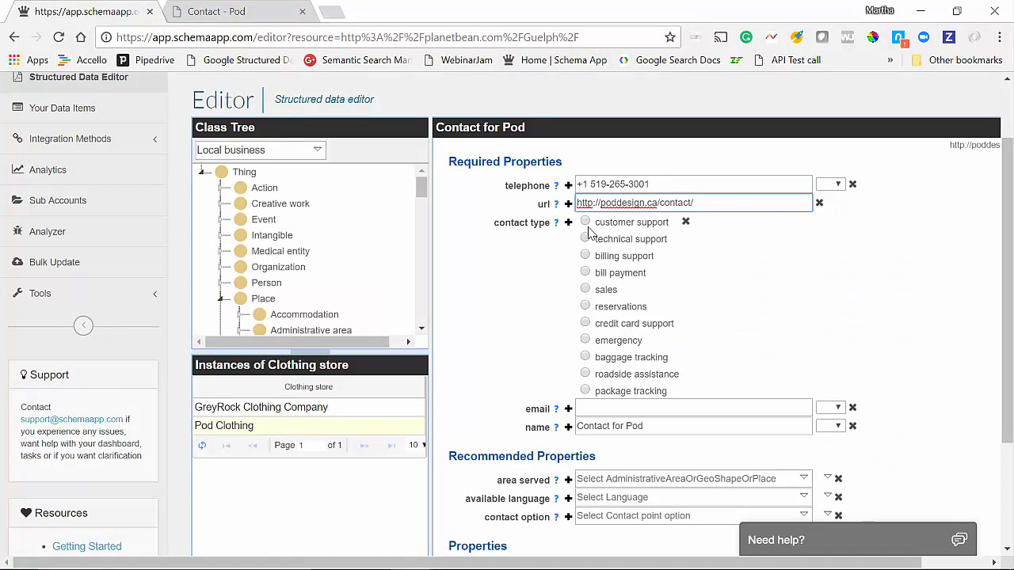
Select sales as the contact type.
left_click(587, 291)
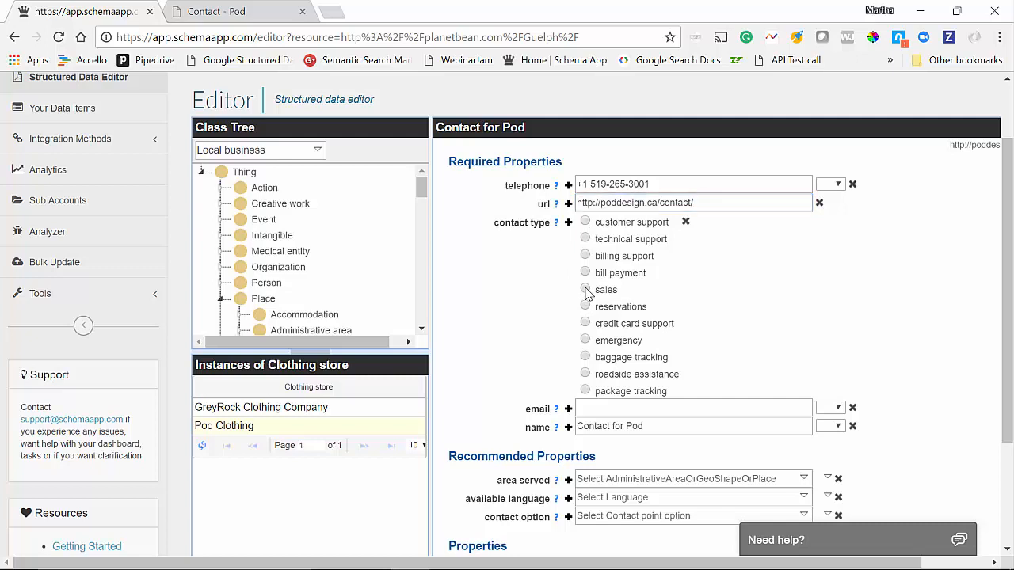
scroll(663, 308, "down", 1)
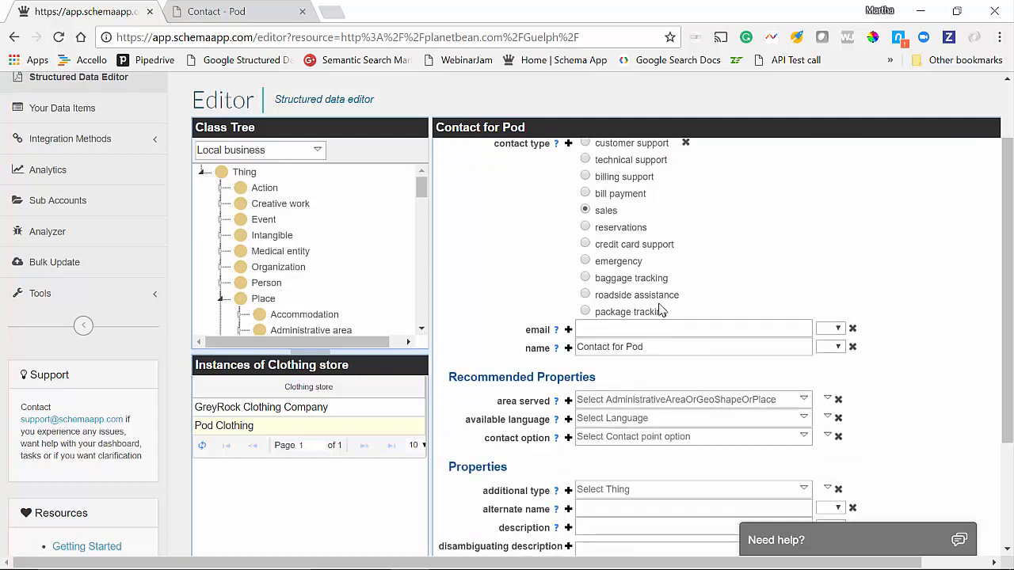
left_click(620, 327)
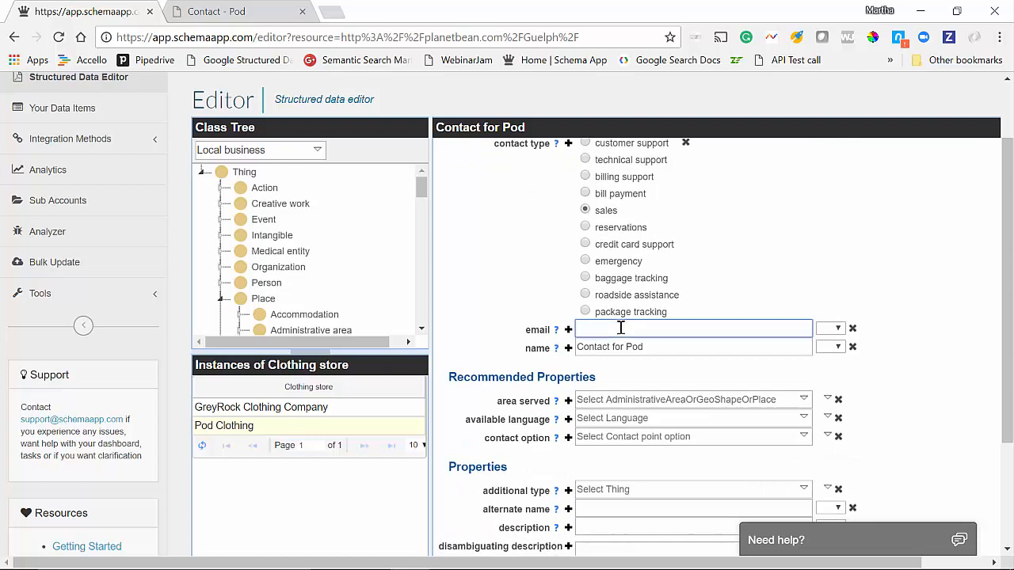
Review the Pod website's contact page again, then move to the area served field.
left_click(242, 10)
scroll(444, 228, "down", 4)
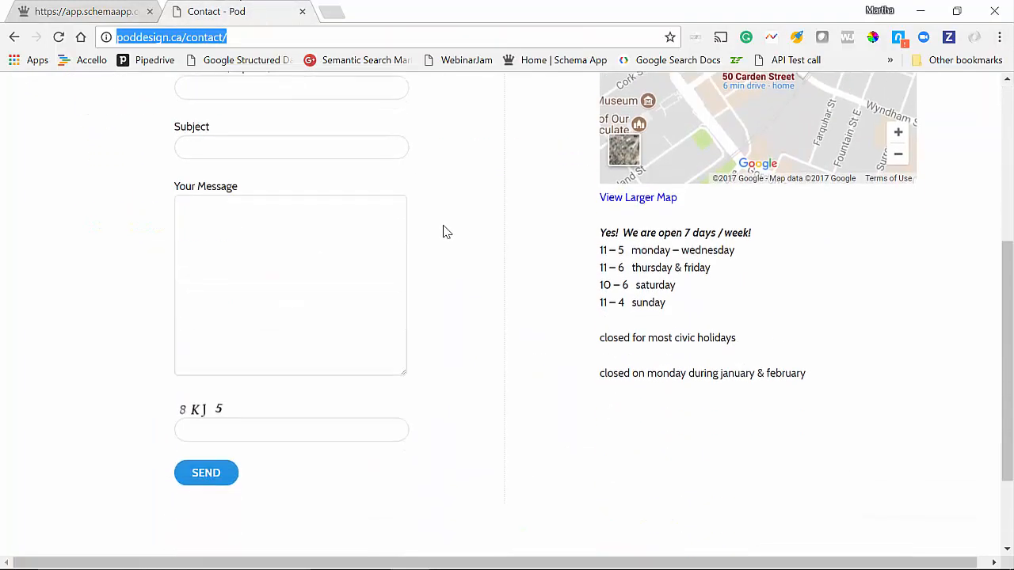
scroll(445, 234, "down", 2)
scroll(446, 235, "up", 6)
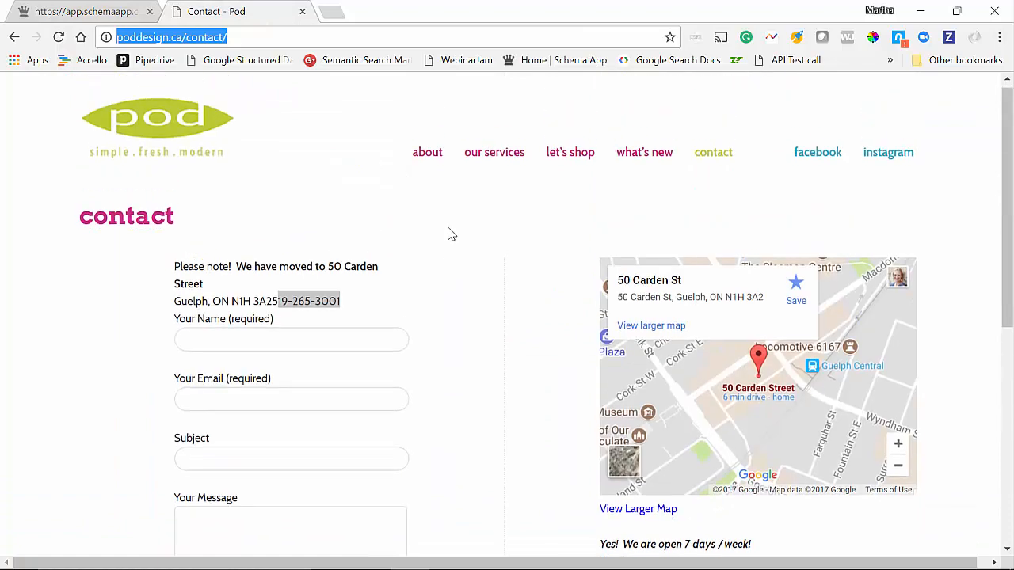
left_click(109, 10)
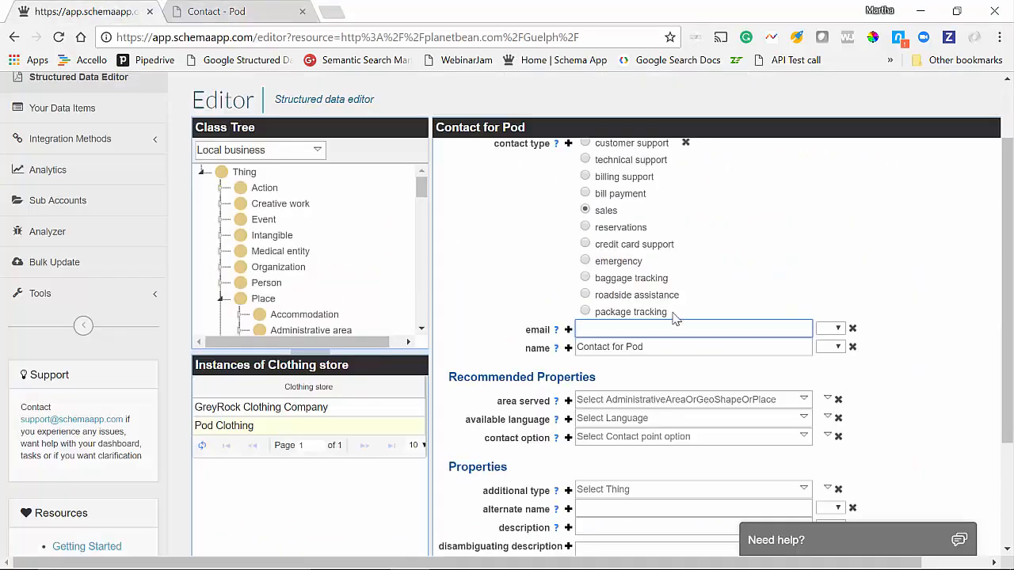
scroll(685, 325, "down", 2)
scroll(685, 325, "down", 1)
left_click(671, 259)
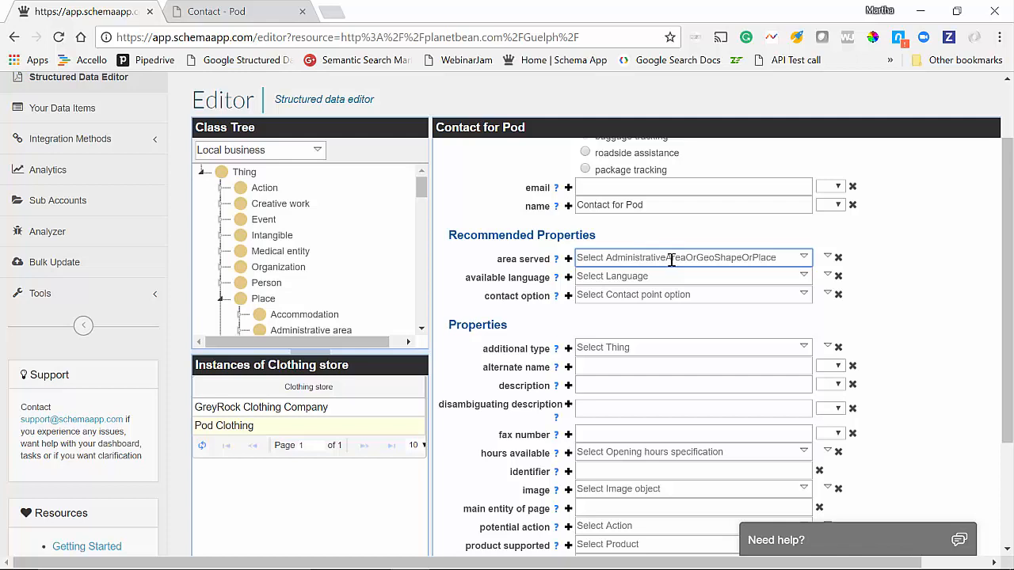
Set area served to Guelph, Ontario, via a Wikipedia lookup.
left_click(826, 257)
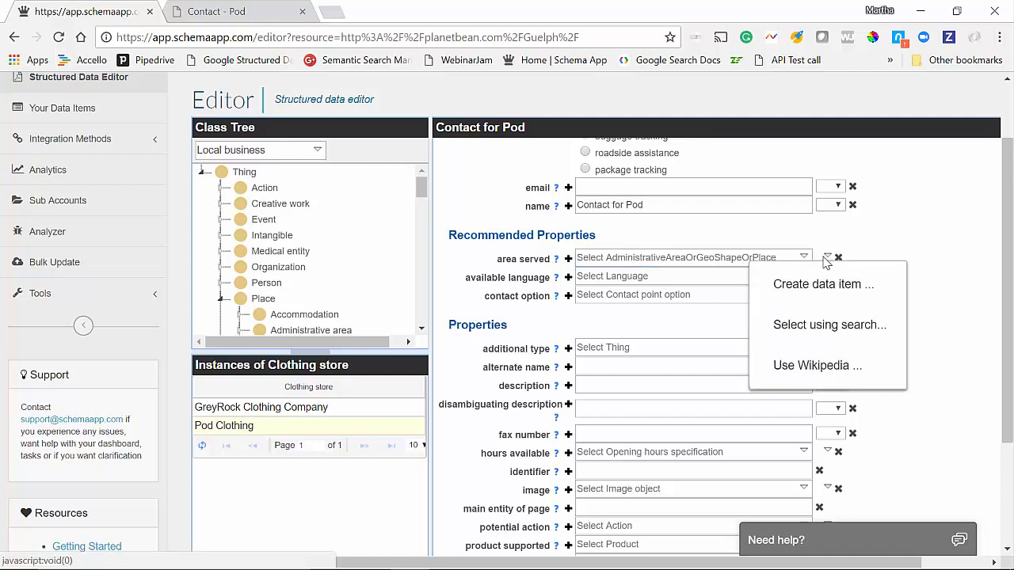
left_click(792, 363)
type("Guelph")
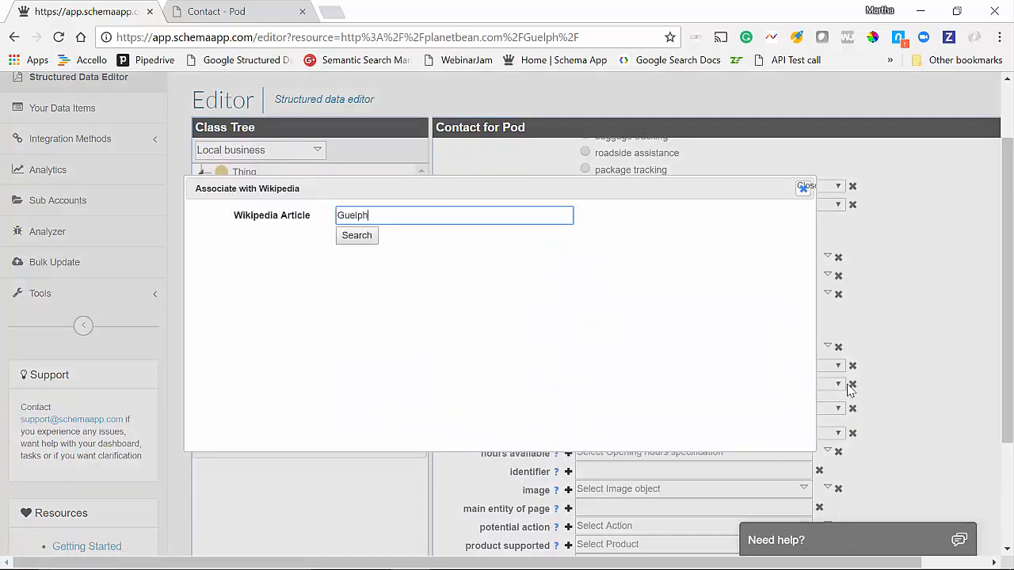
left_click(368, 238)
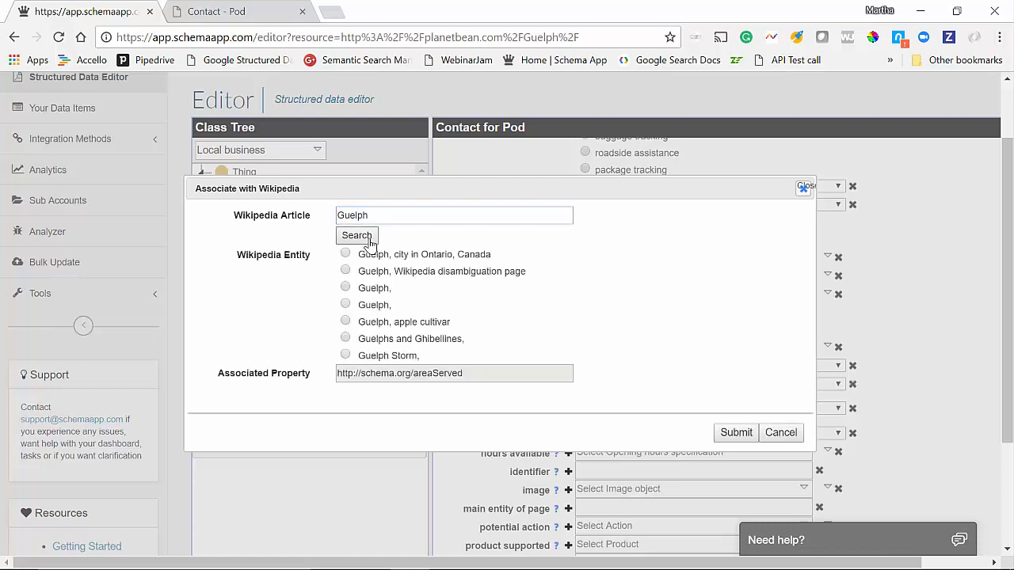
left_click(346, 255)
left_click(736, 433)
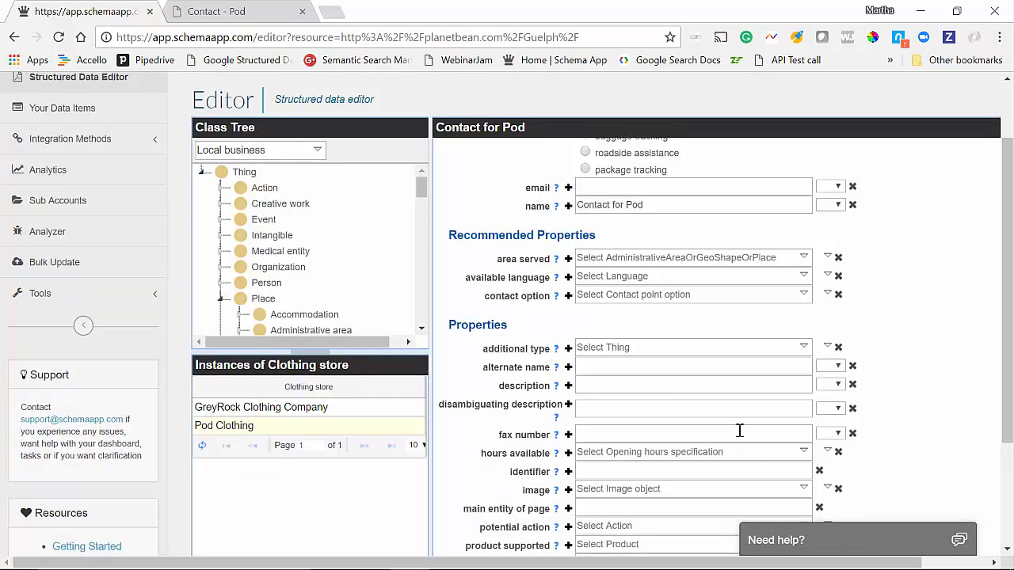
Add two more empty area served entries.
left_click(569, 259)
left_click(568, 259)
left_click(621, 276)
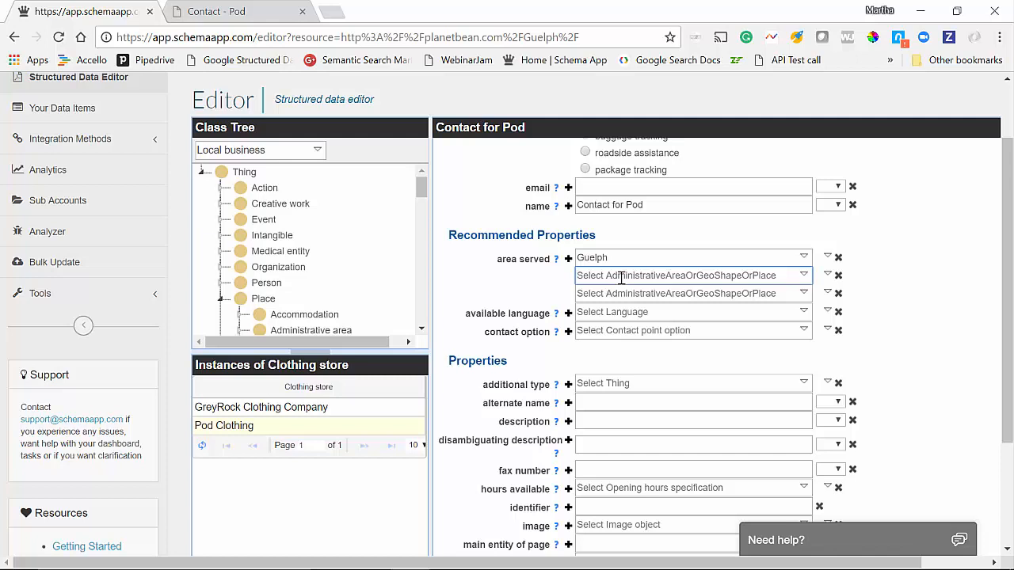
left_click(619, 312)
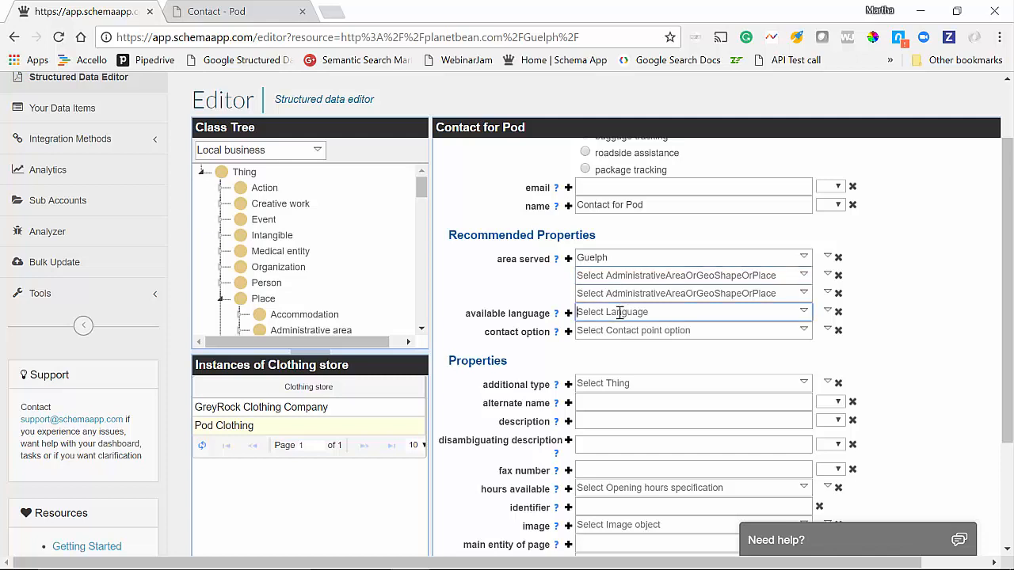
Set available language to English, the West Germanic language, via a Wikipedia lookup.
left_click(828, 312)
left_click(824, 428)
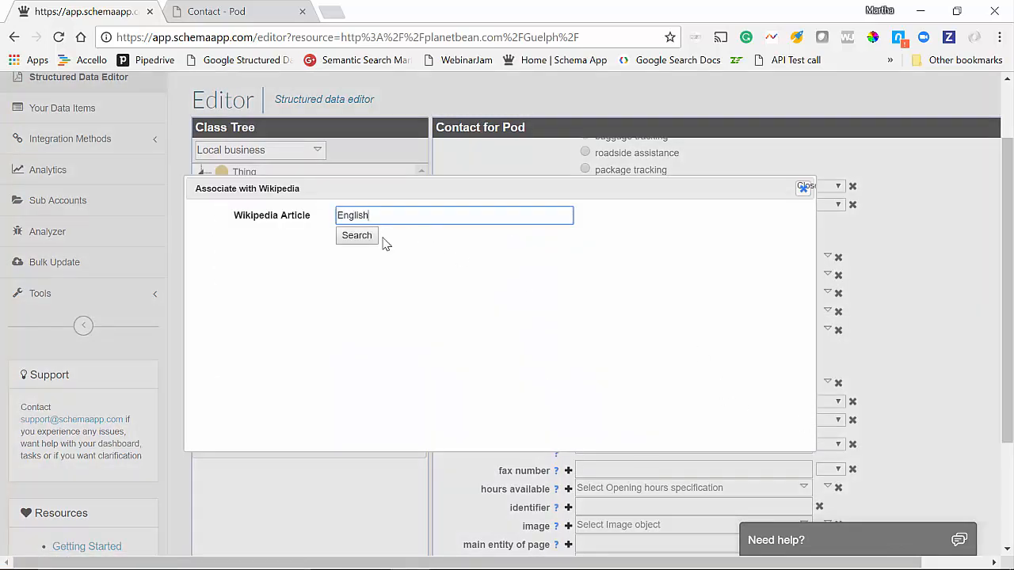
left_click(358, 235)
left_click(346, 254)
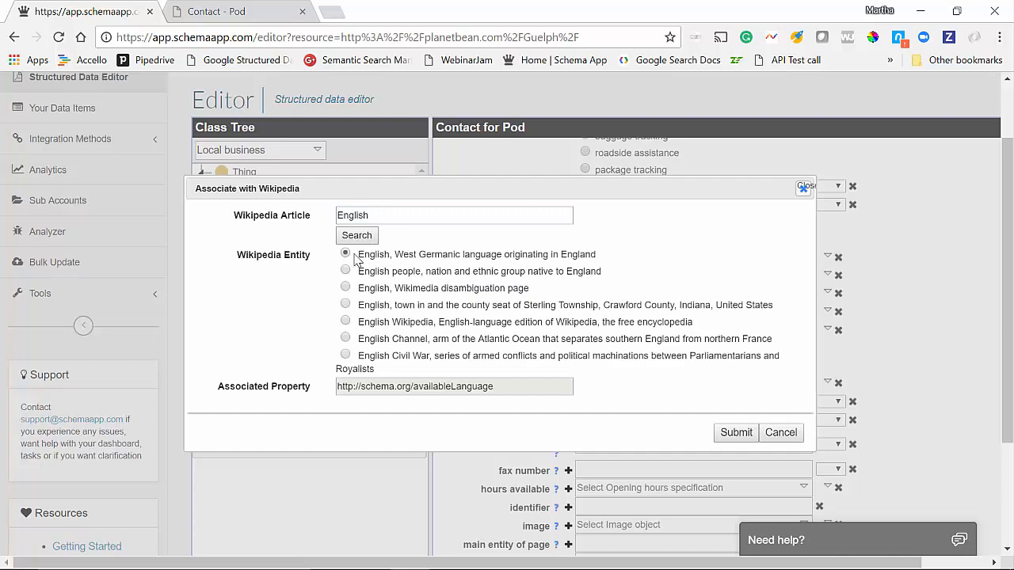
left_click(727, 434)
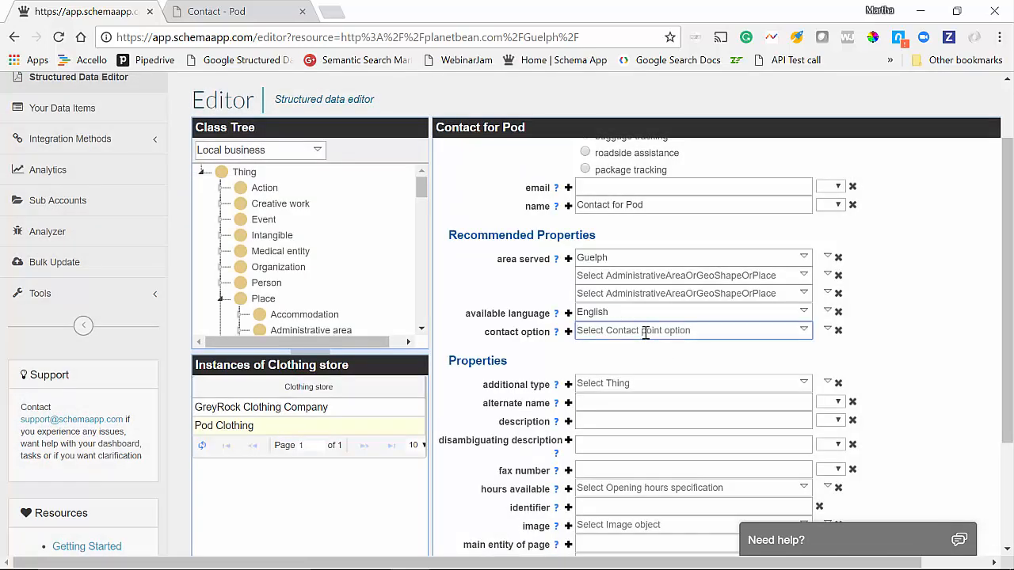
type("tol")
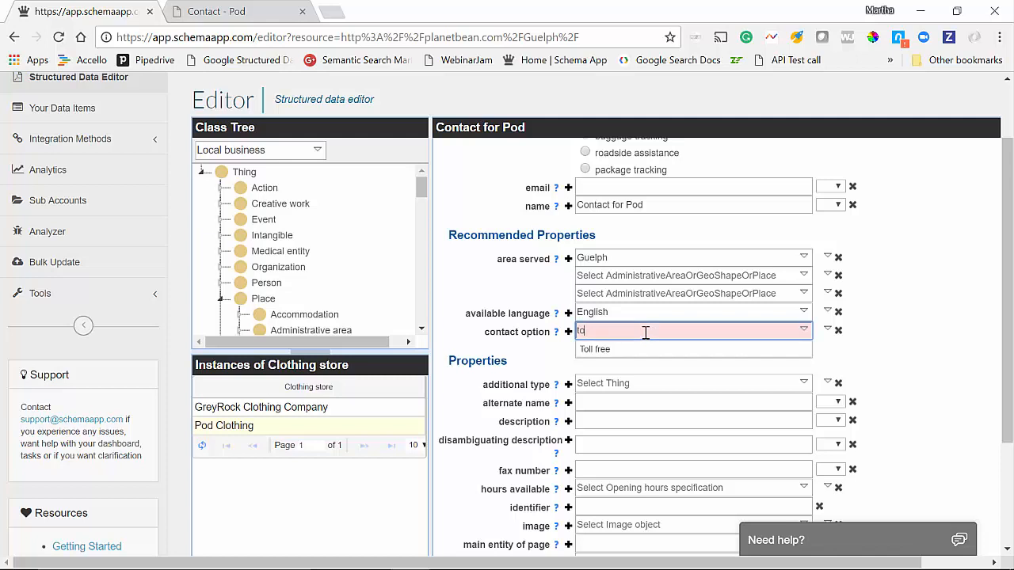
Leave the contact option empty, clearing its typed text and dismissing its choices.
key("BackSpace")
key("BackSpace")
type("to")
key("BackSpace")
key("BackSpace")
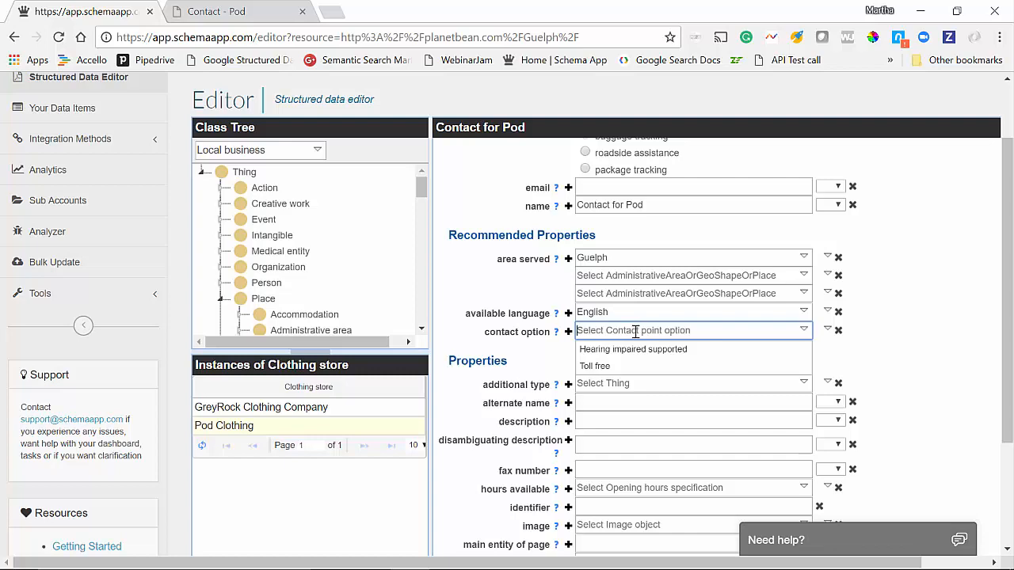
left_click(947, 309)
scroll(936, 307, "up", 2)
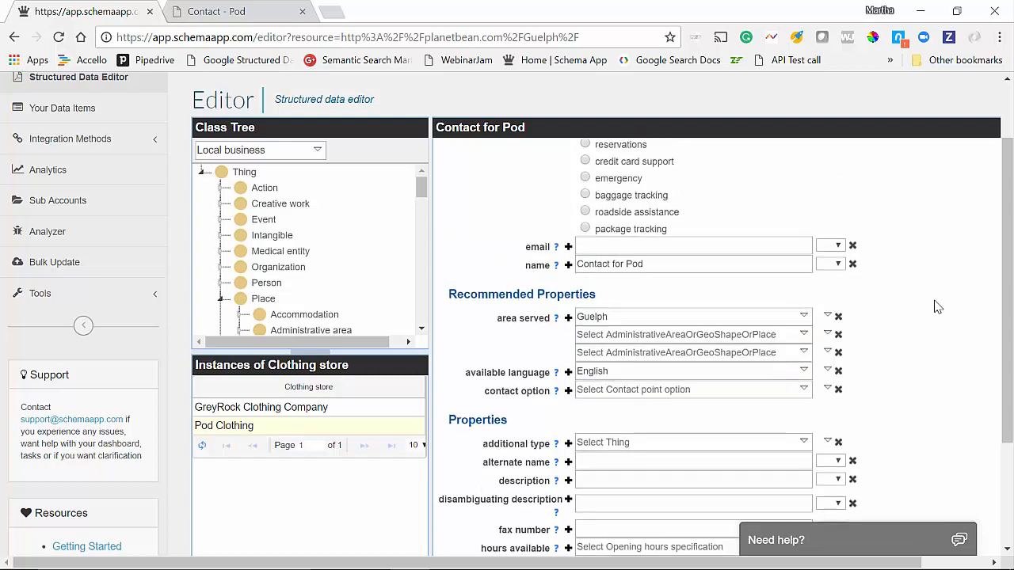
scroll(936, 307, "up", 1)
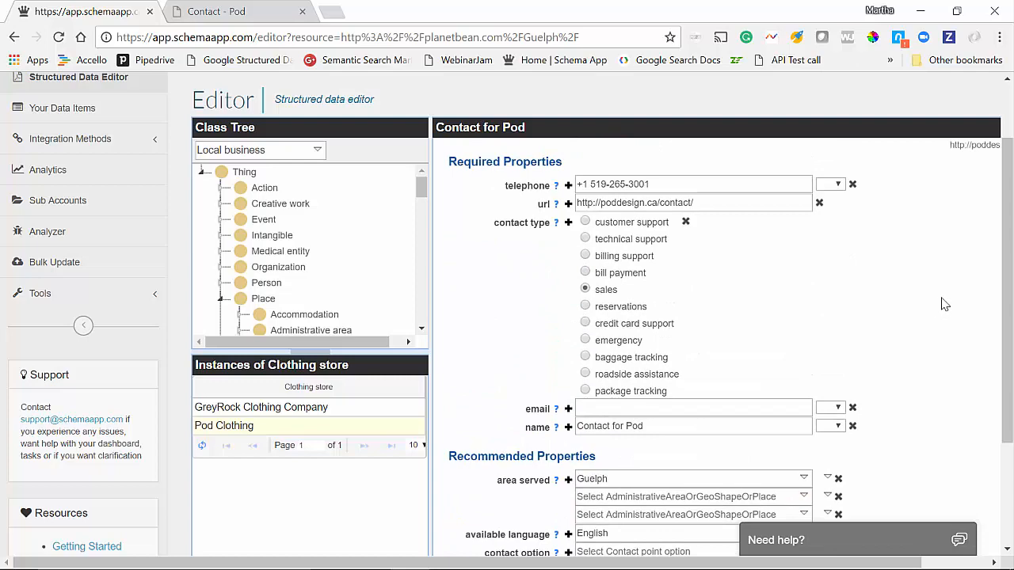
scroll(954, 310, "down", 4)
scroll(954, 315, "down", 3)
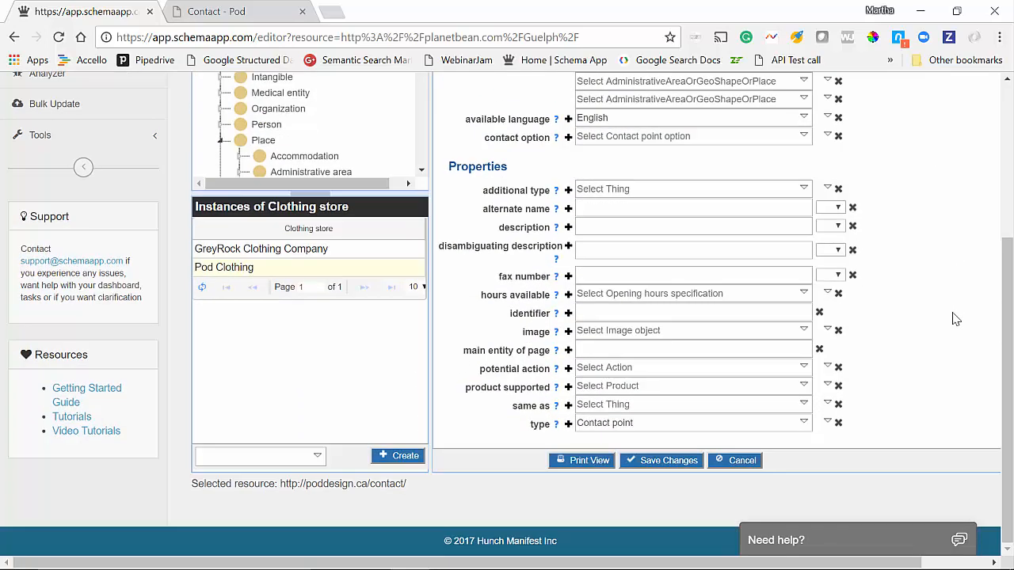
Save Contact for Pod, accepting the contact option and email warnings.
left_click(681, 462)
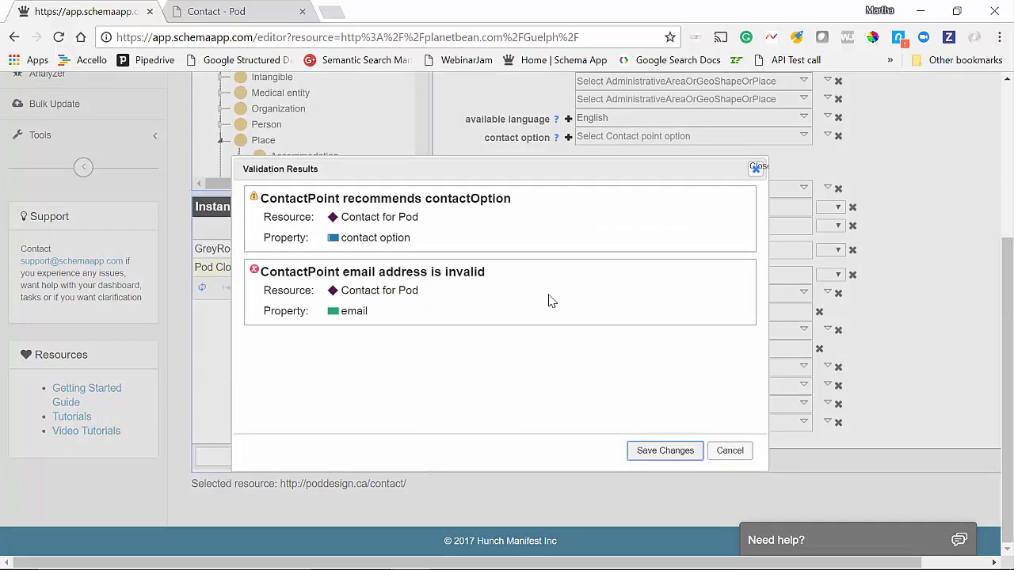
left_click(651, 451)
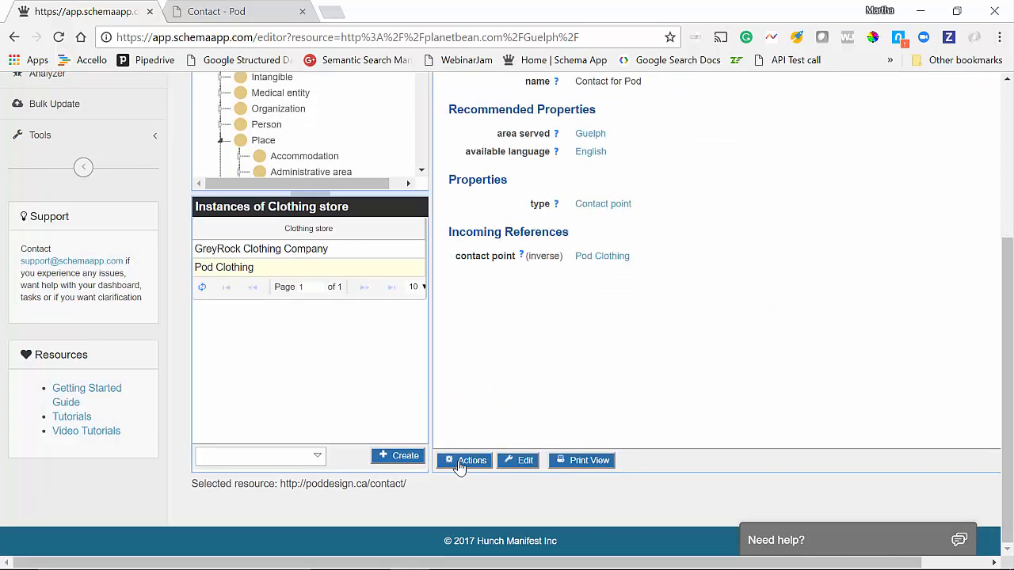
View the contact's generated JSON-LD, close it, and return to Pod Clothing.
left_click(459, 465)
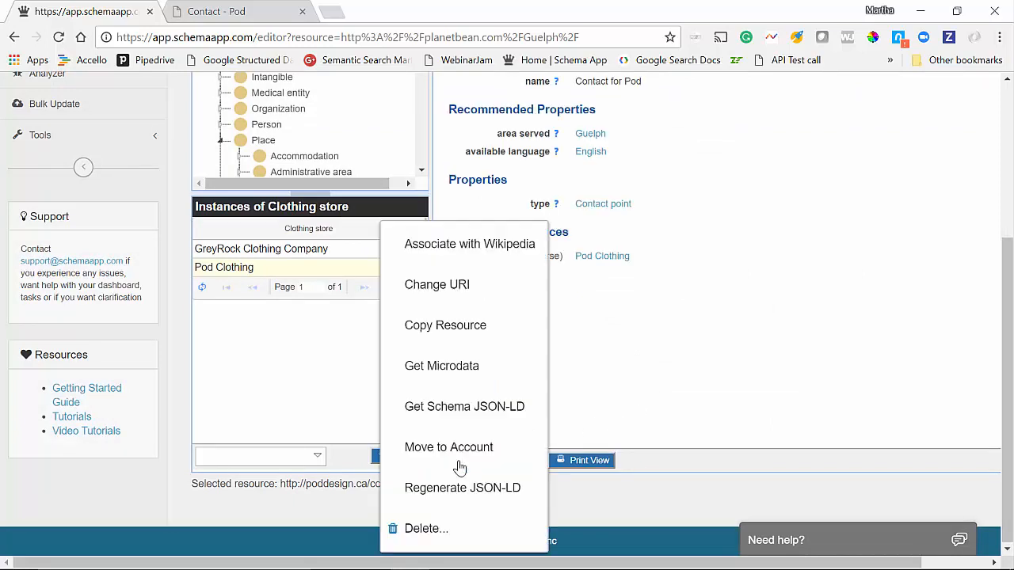
left_click(489, 415)
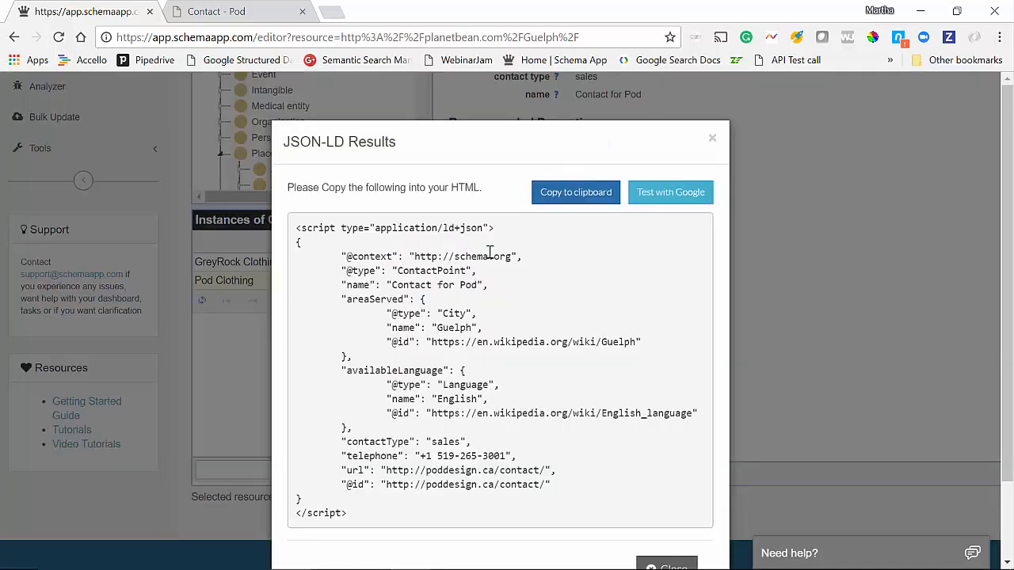
left_click(712, 139)
left_click(624, 269)
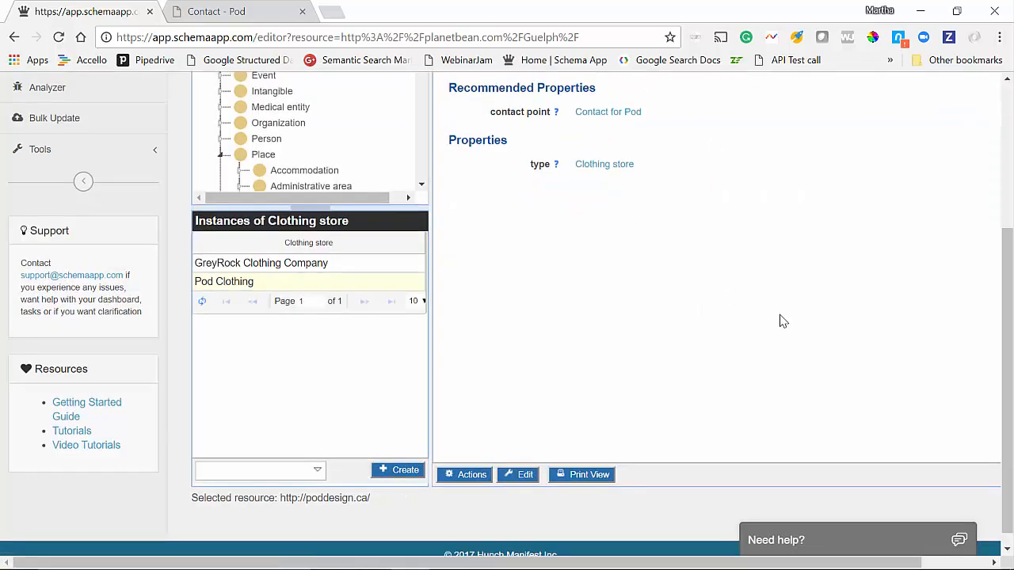
scroll(780, 320, "up", 1)
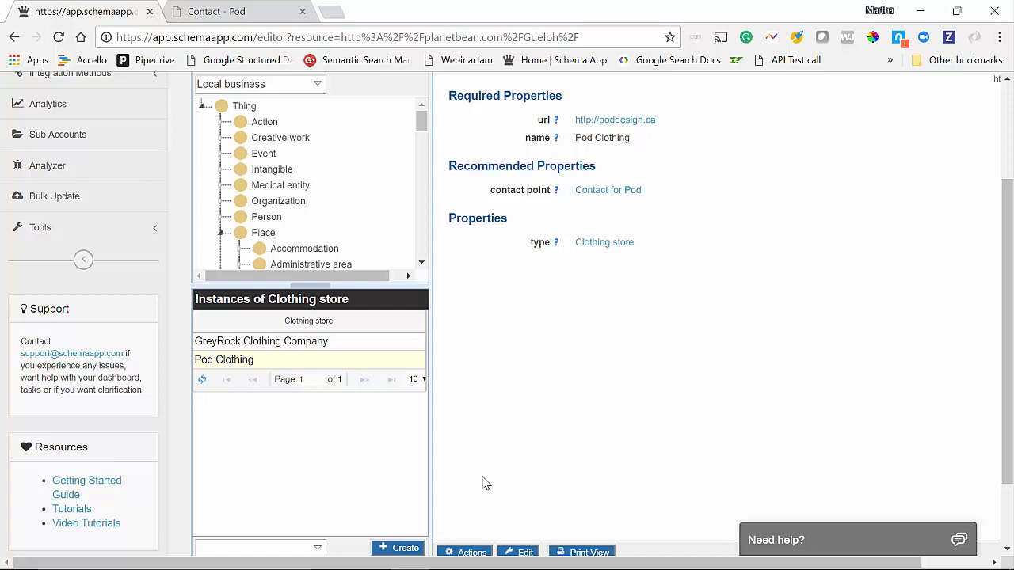
scroll(487, 481, "down", 1)
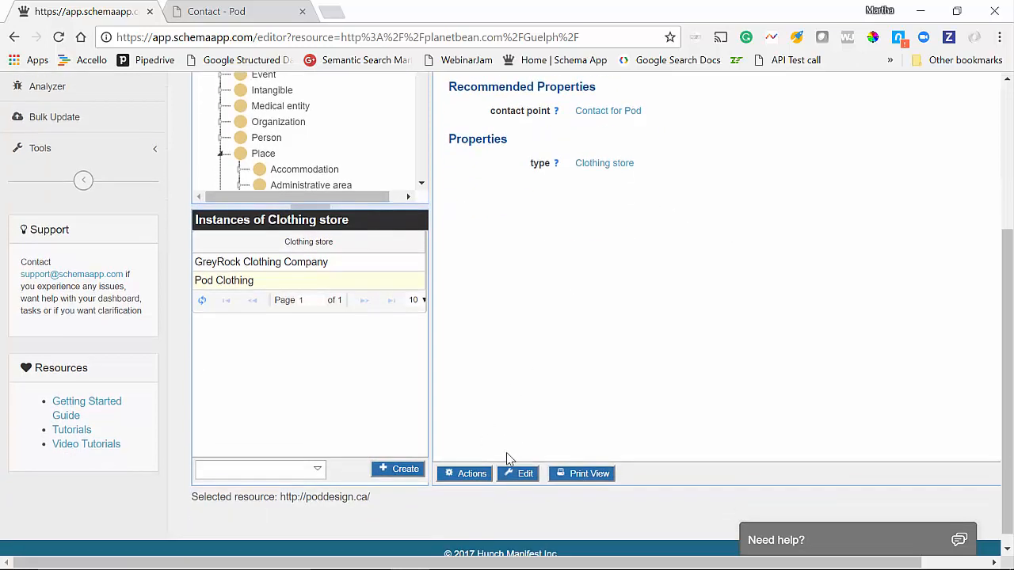
left_click(467, 473)
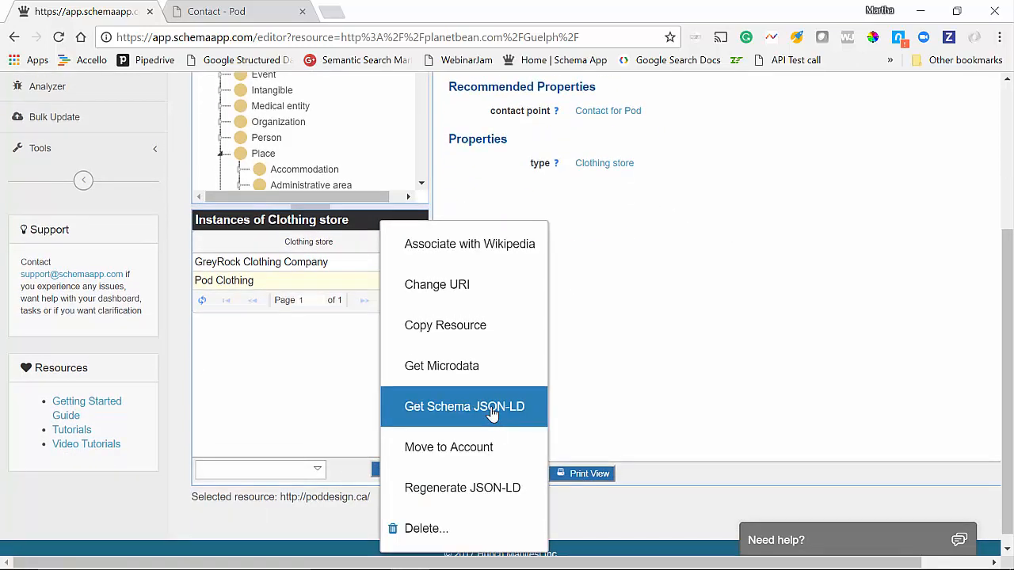
left_click(492, 423)
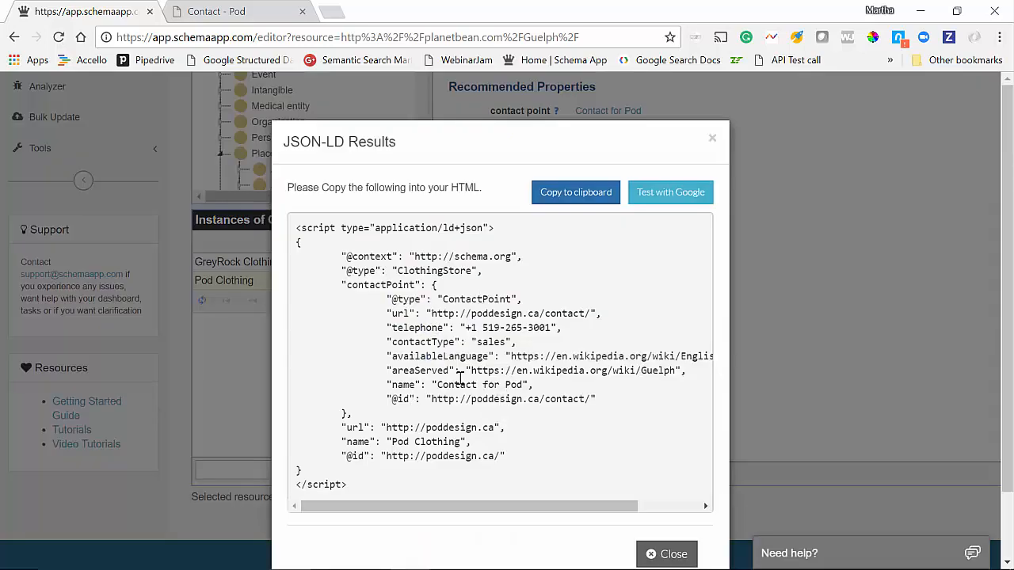
left_click(657, 555)
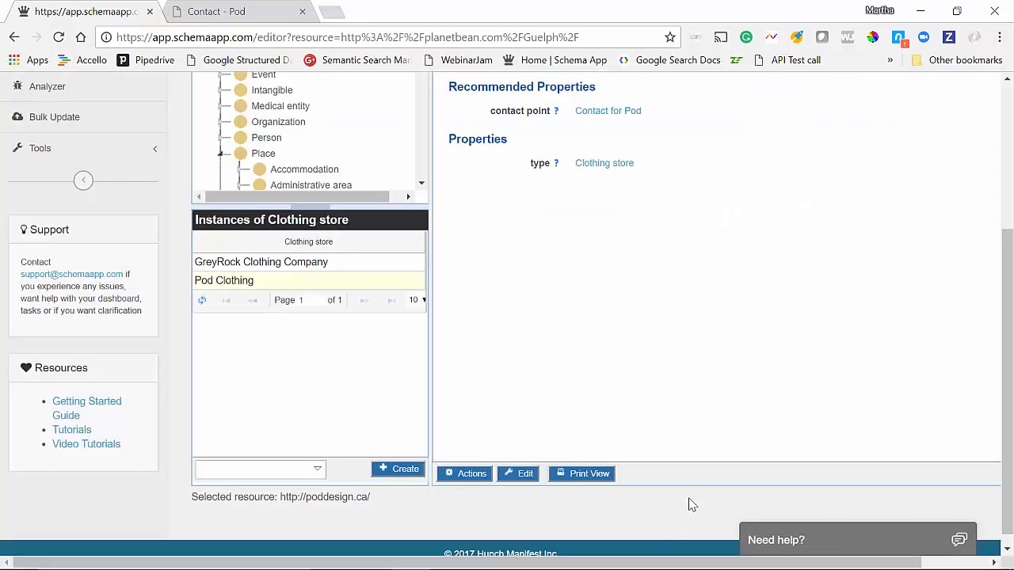
scroll(762, 415, "up", 2)
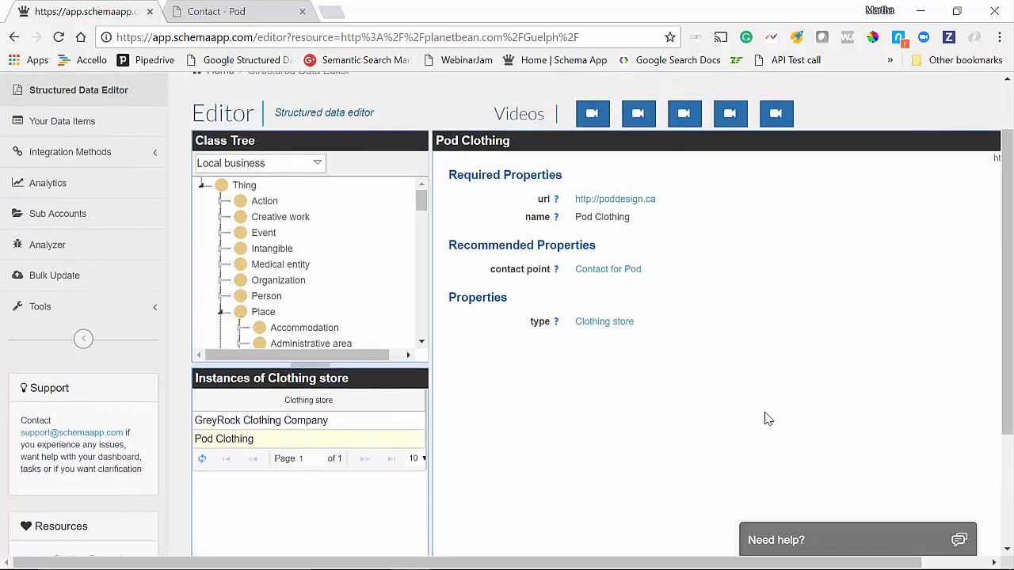